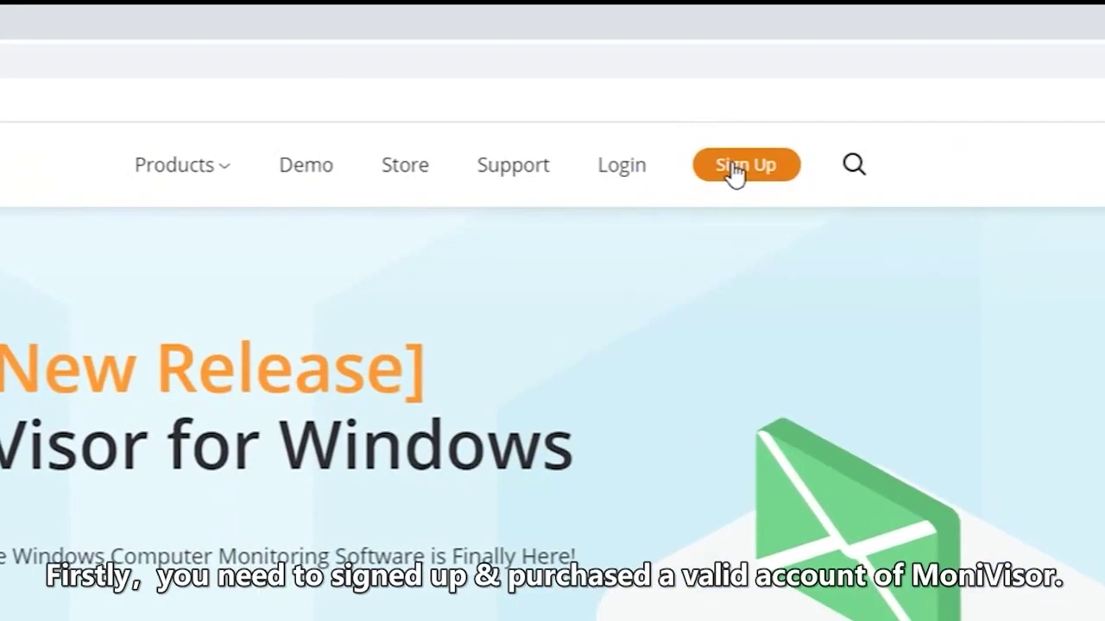
- Register a ClevGuard account with an email and password, accept the EULA, and choose Windows Monitoring
click(734, 172)
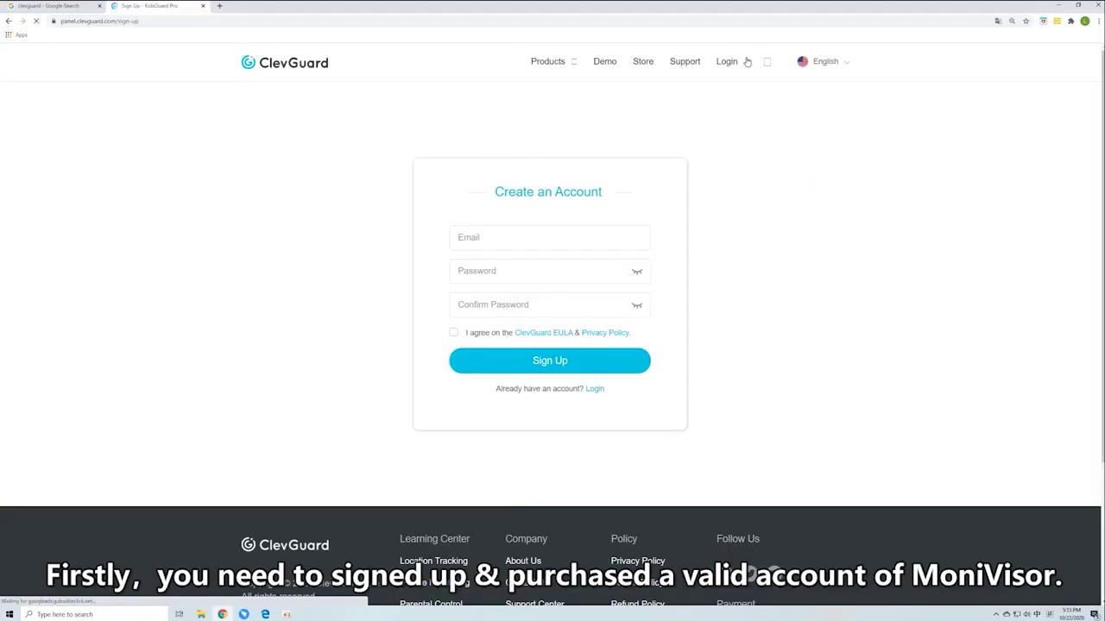
click(507, 247)
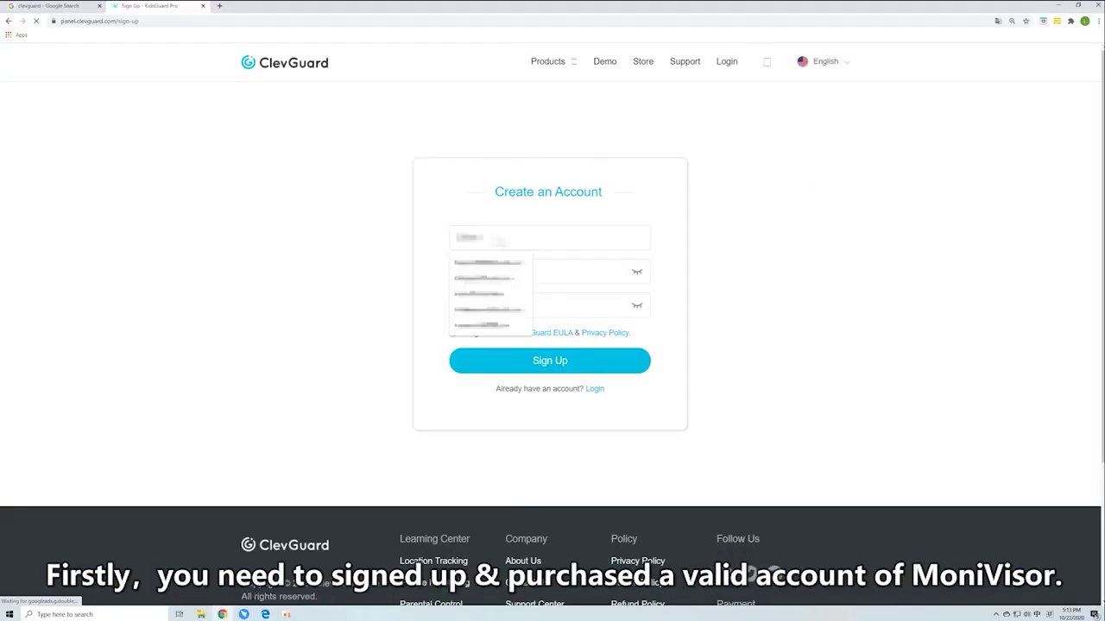
click(505, 274)
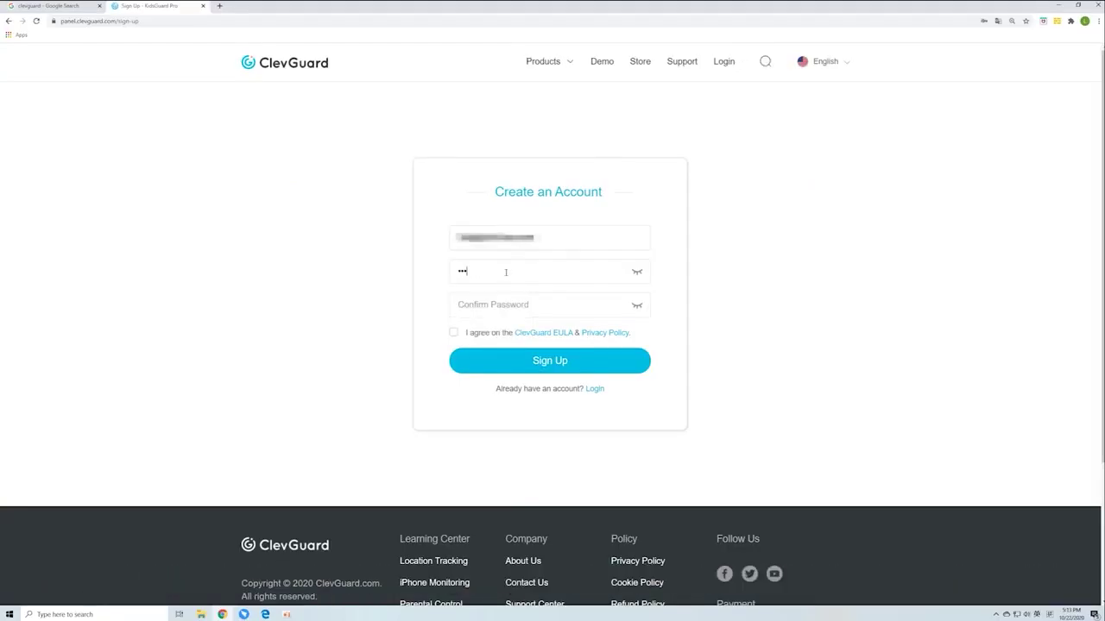
click(504, 302)
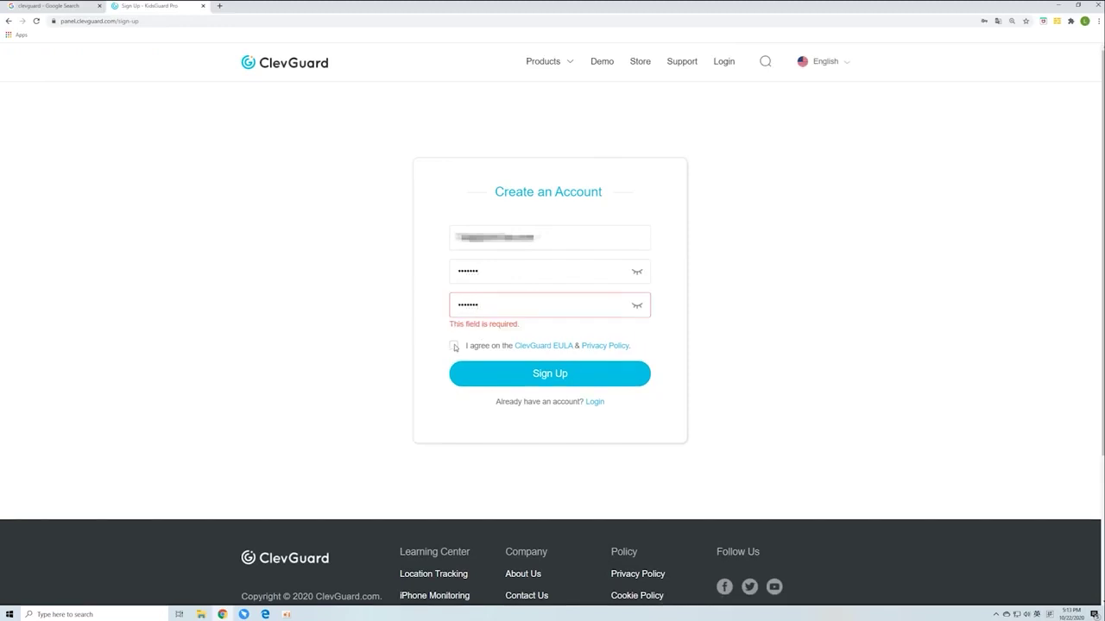
click(455, 347)
click(489, 360)
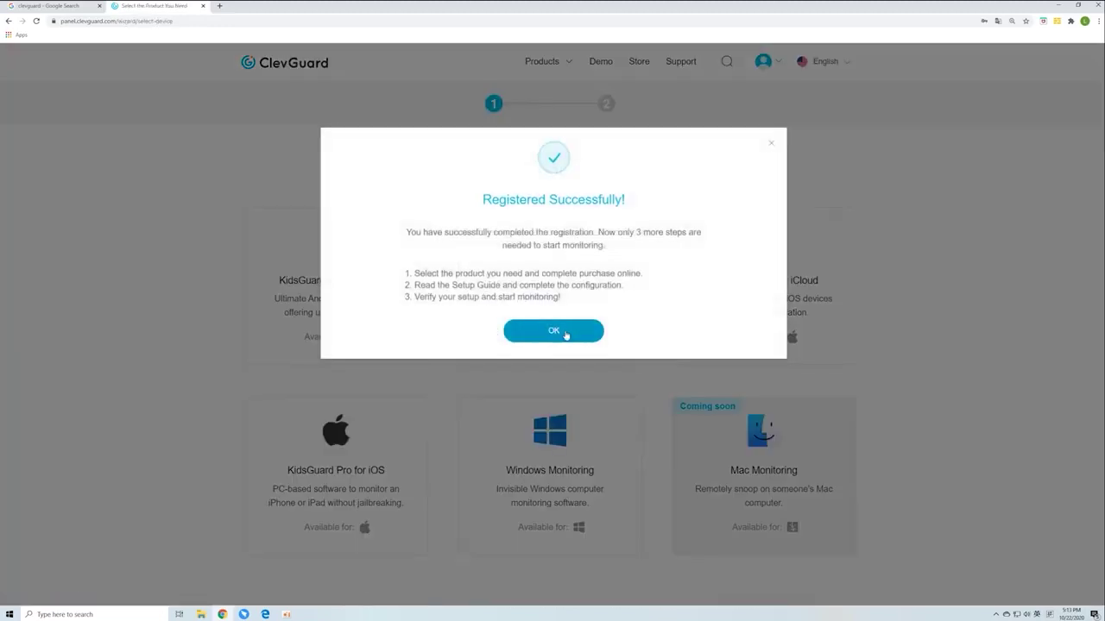
click(565, 334)
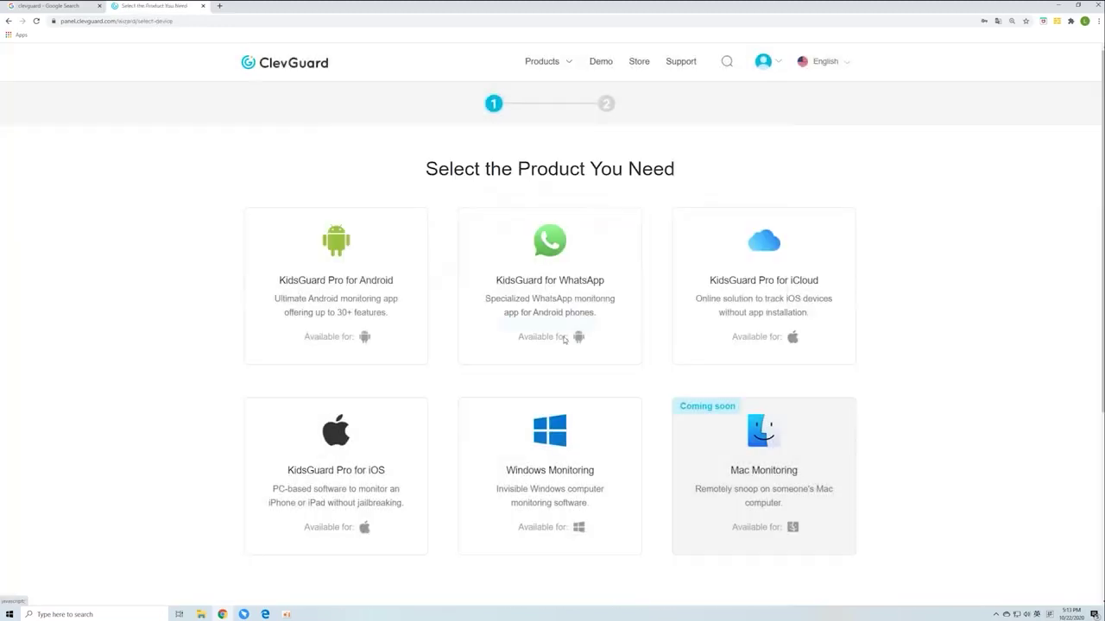
click(549, 480)
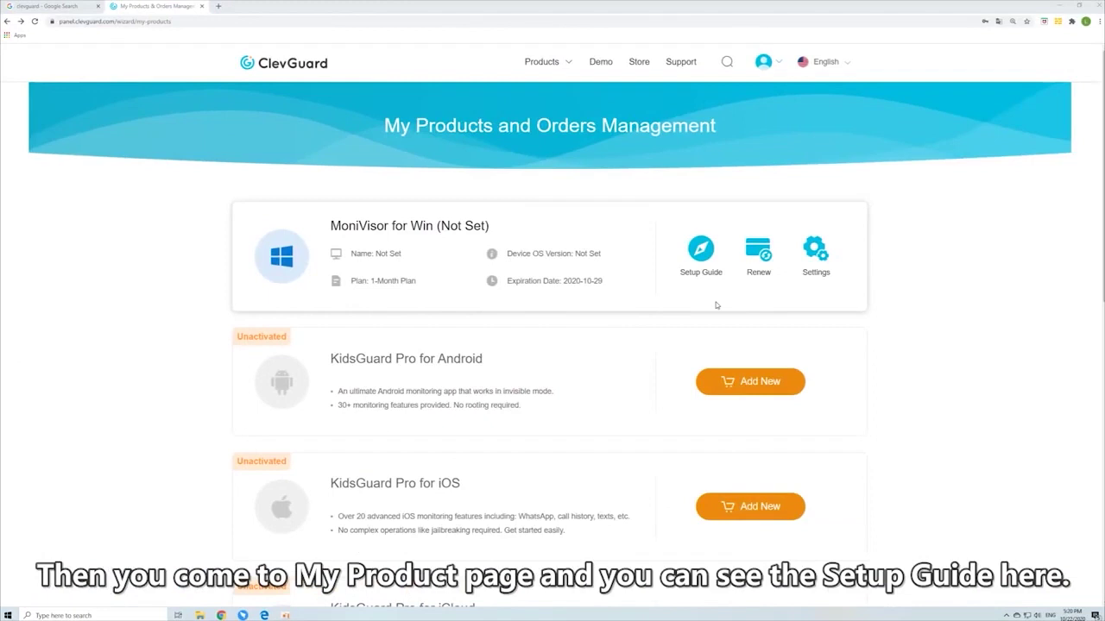
- Open the MoniVisor for Win setup guide from My Products to get the installer
click(699, 267)
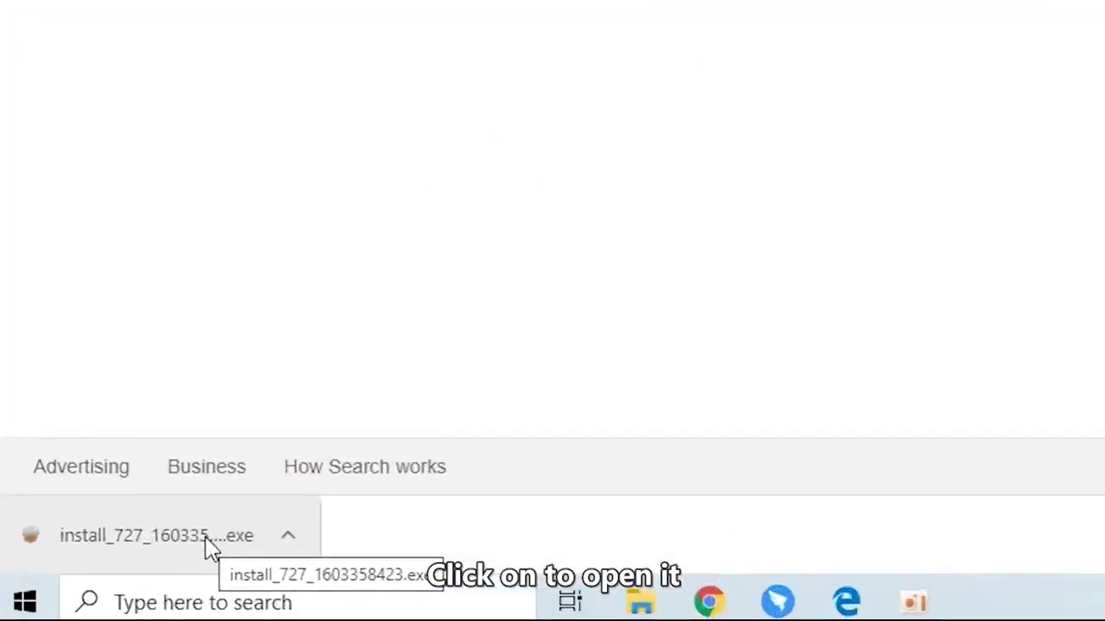
- Run the downloaded MoniVisor installer past SmartScreen, accept the terms, and install it
click(69, 596)
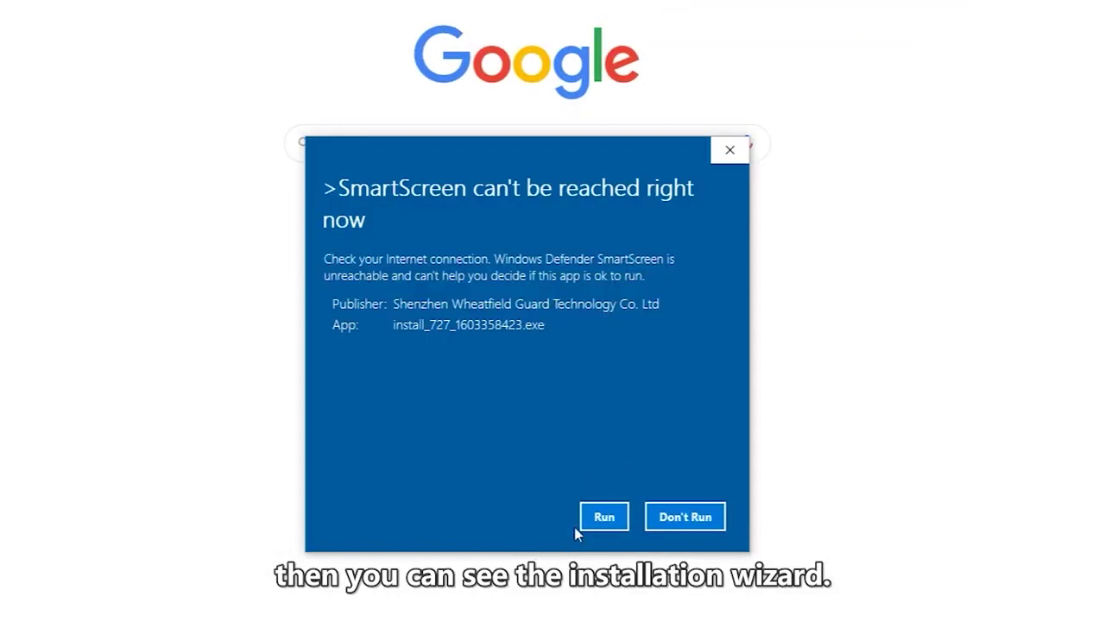
click(589, 525)
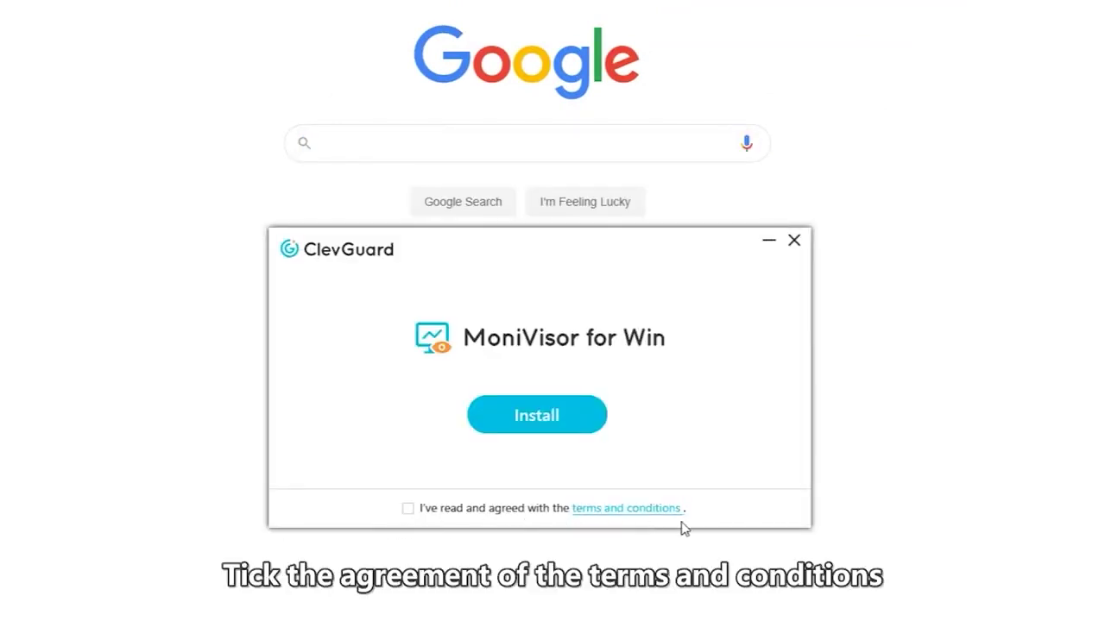
click(407, 509)
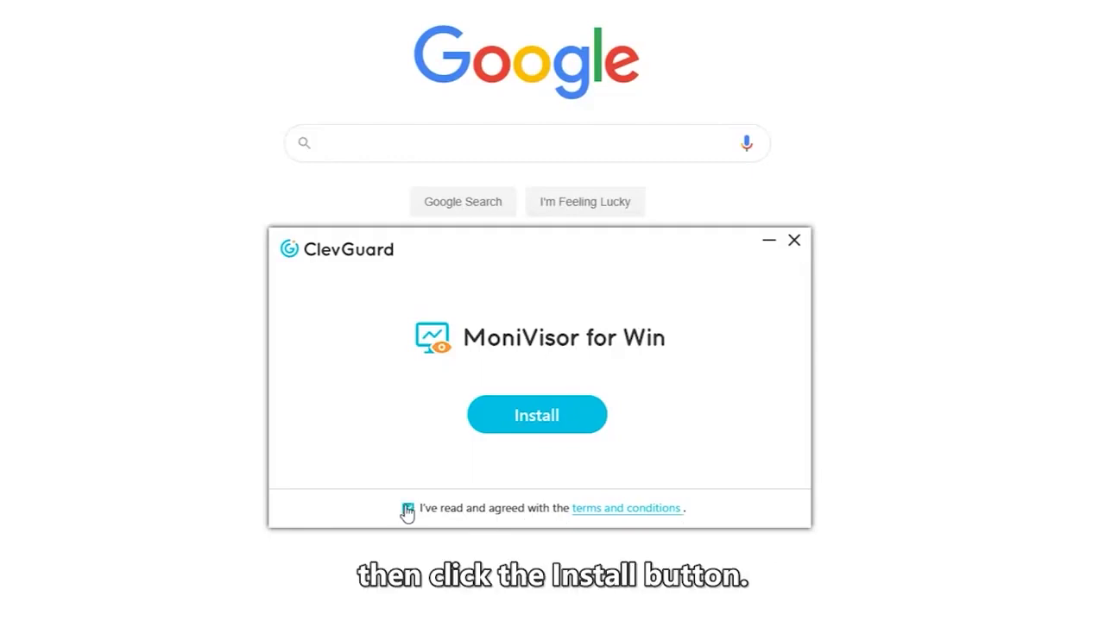
click(535, 418)
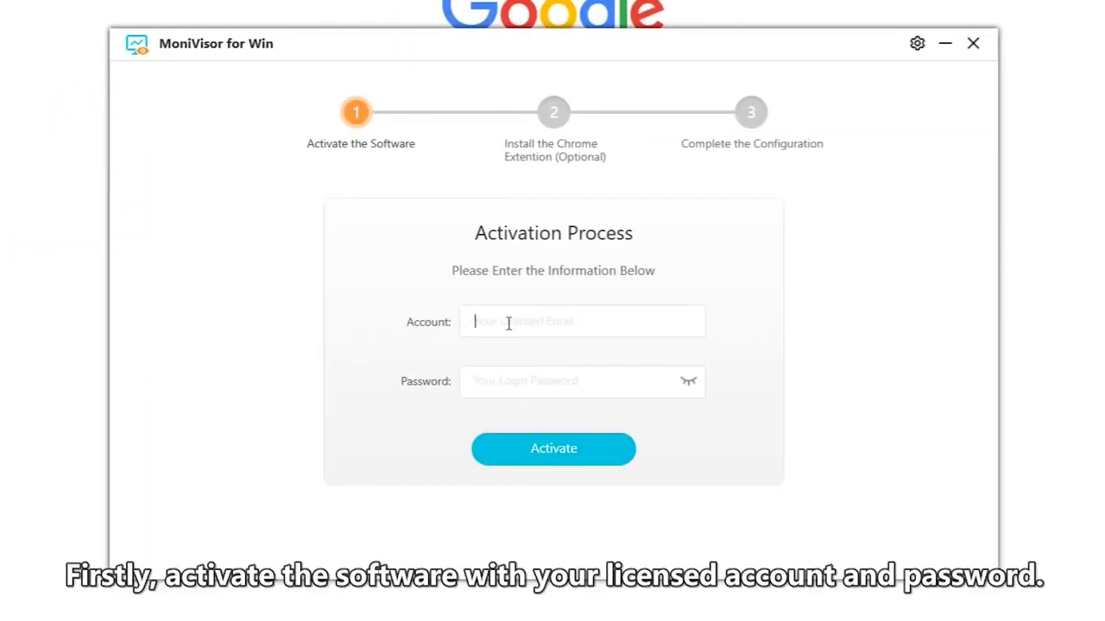
- Enter the licensed account email and password, then submit activation
text(mail)
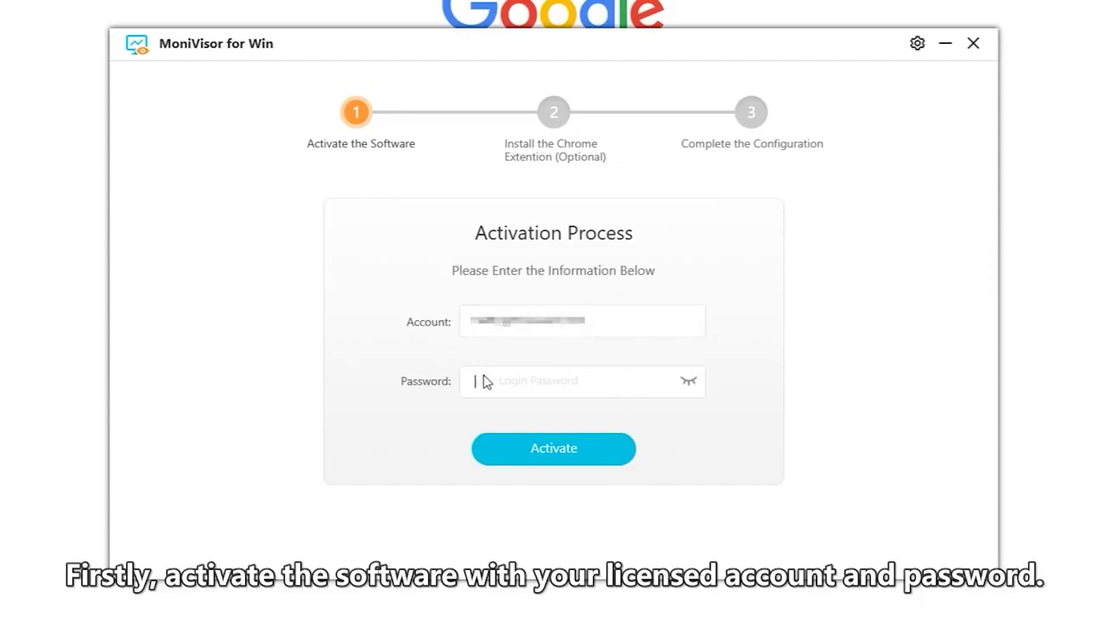
click(556, 457)
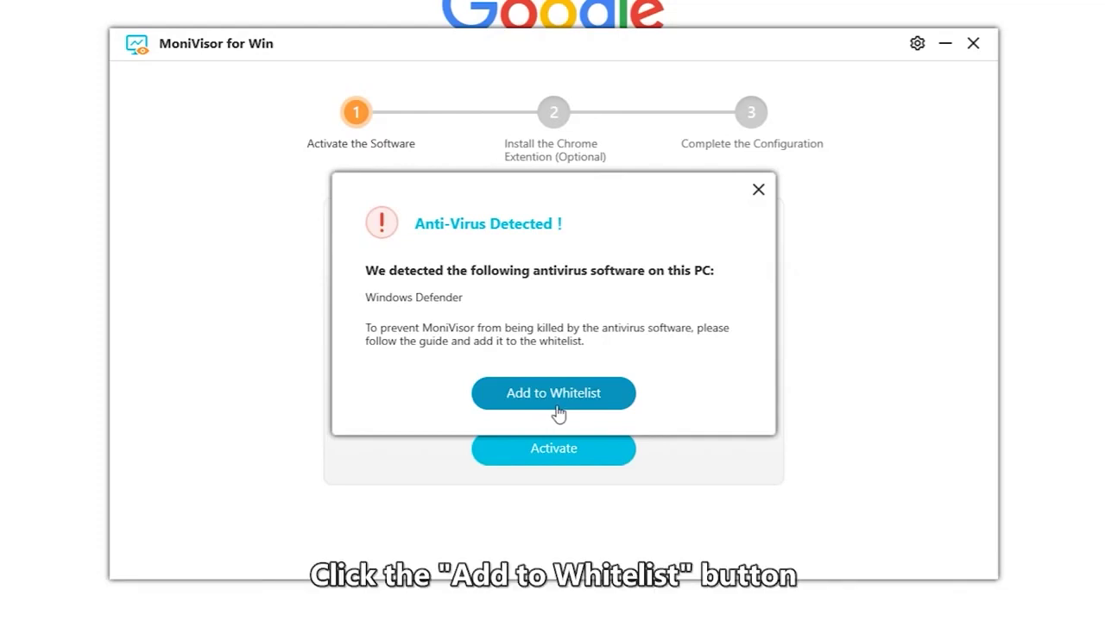
- Select the C:\Program Files (x86)\Windows Assistant App path, then open Microsoft's Windows Defender exclusion guide
click(557, 409)
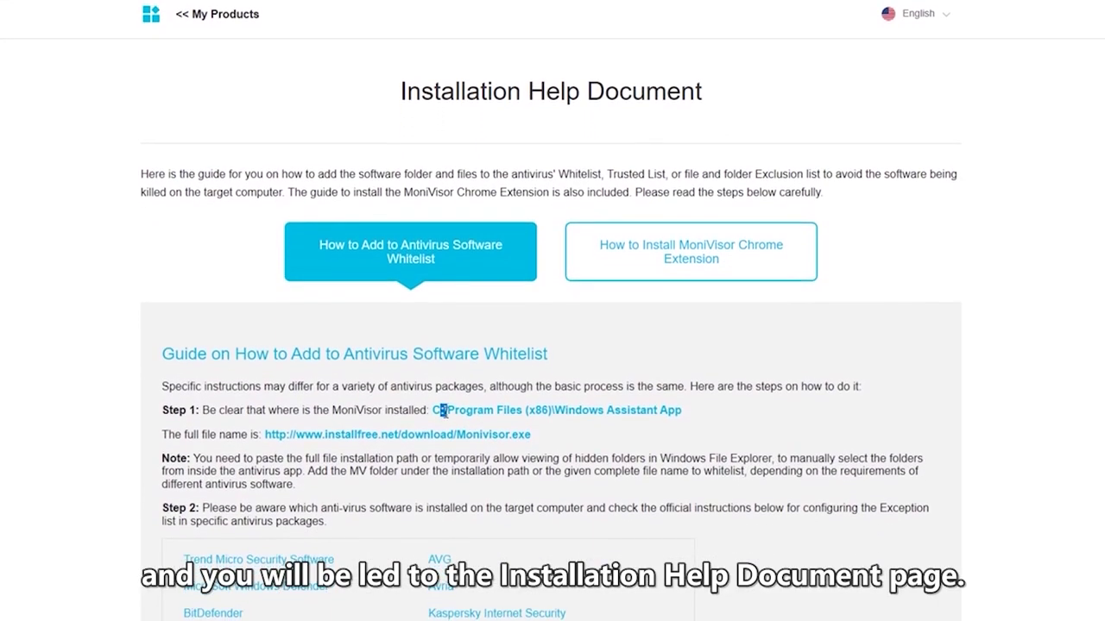
drag(429, 438, 690, 386)
click(690, 386)
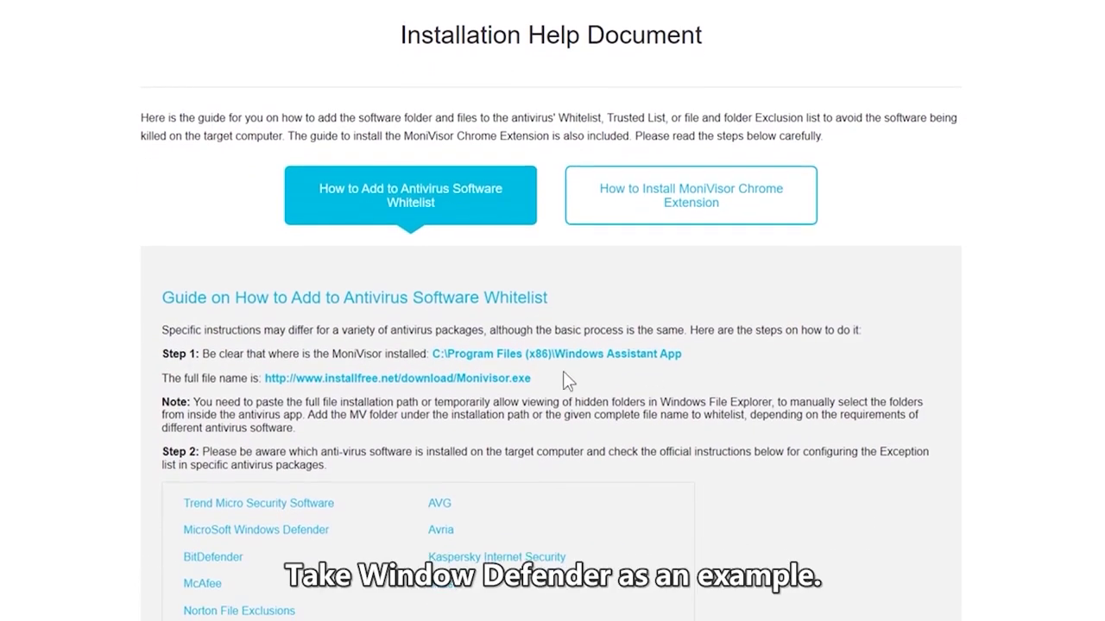
drag(433, 326, 686, 330)
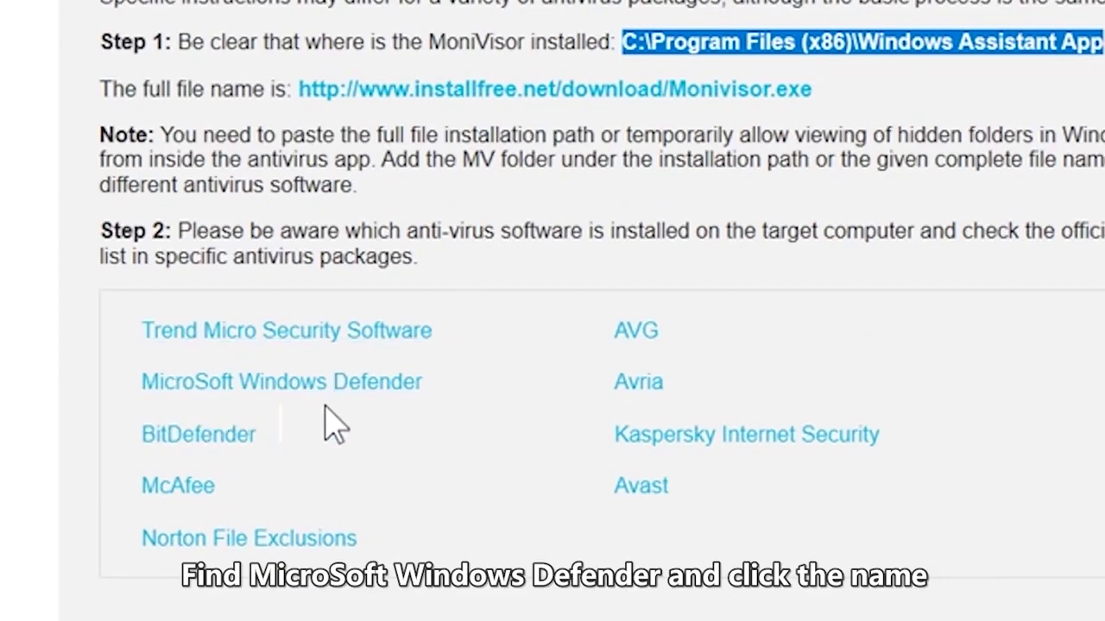
click(409, 395)
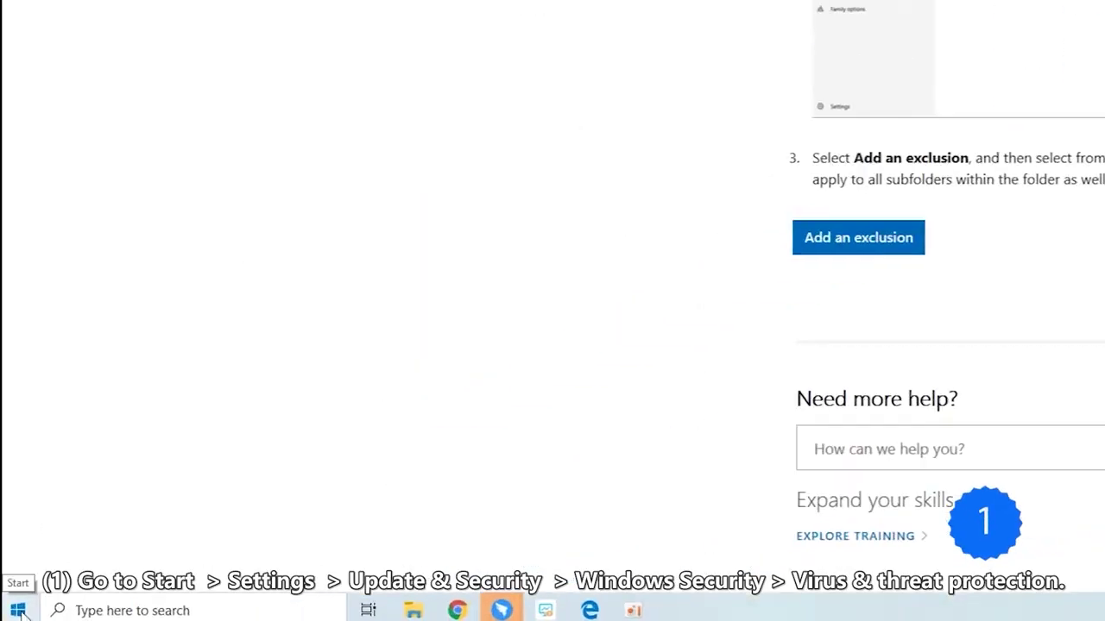
- Go from Start to Settings > Update & Security > Windows Security
click(17, 611)
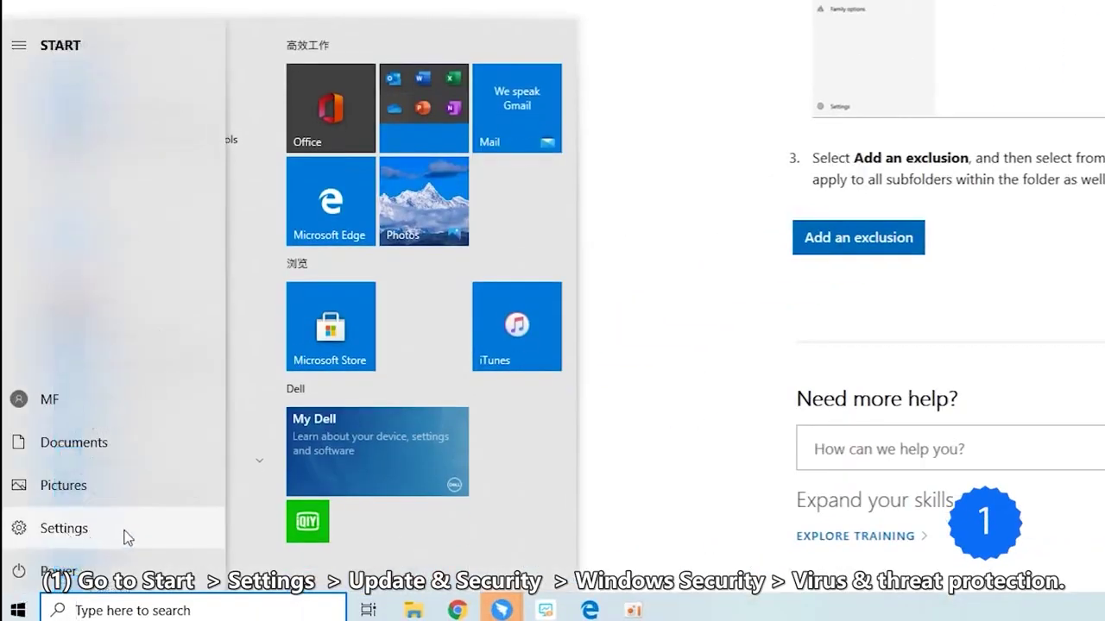
click(64, 529)
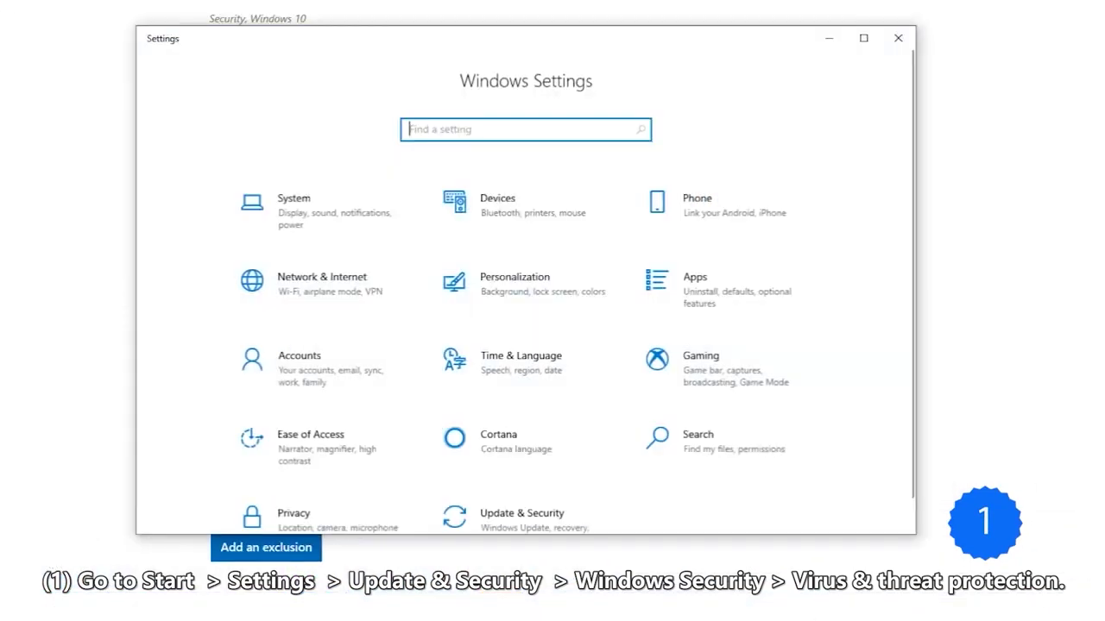
scroll(587, 463, down, 1)
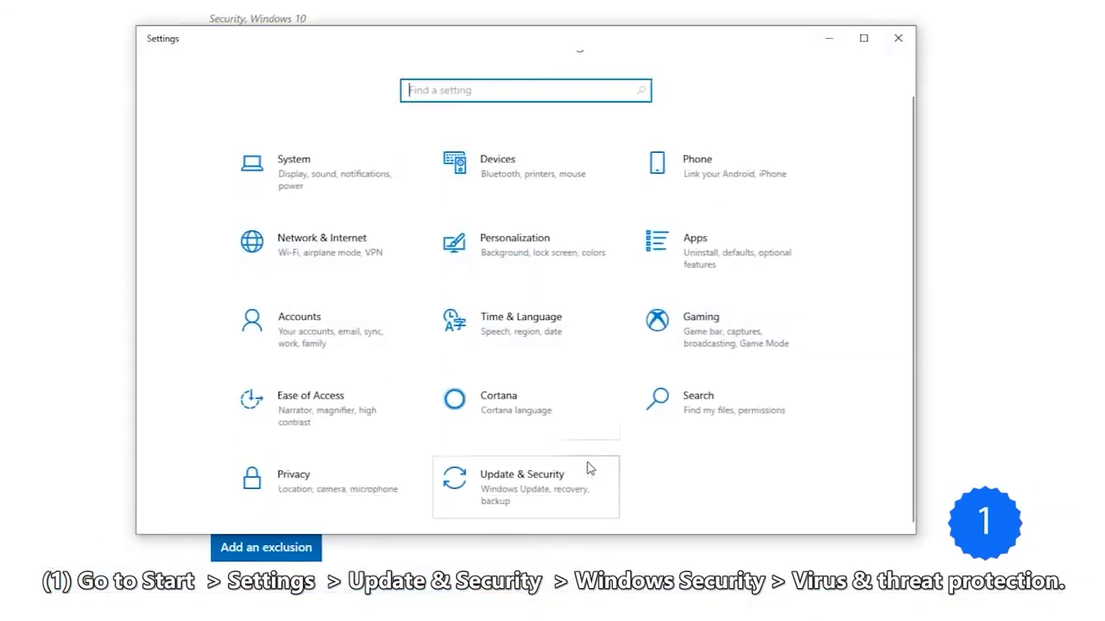
click(537, 506)
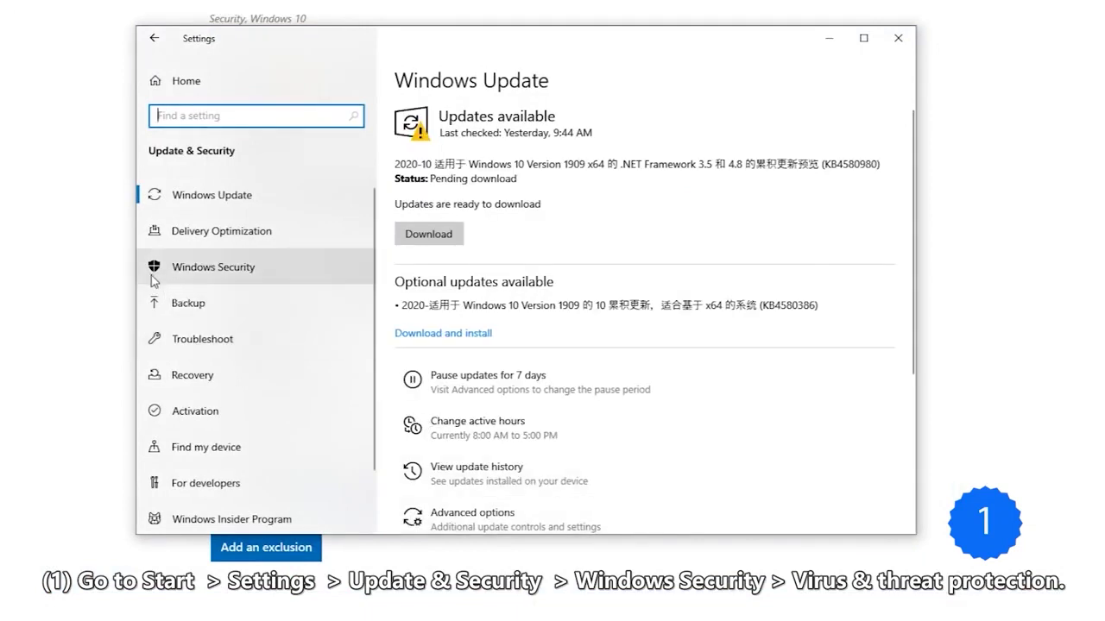
click(299, 278)
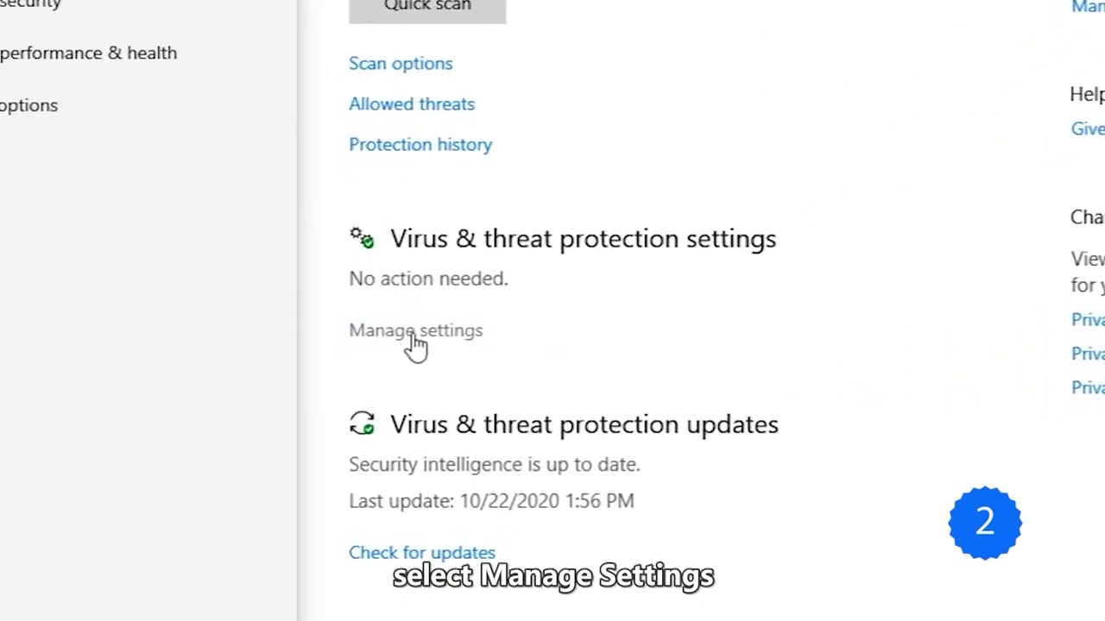
- Reach the Virus & threat protection exclusions list and start adding an exclusion
click(415, 343)
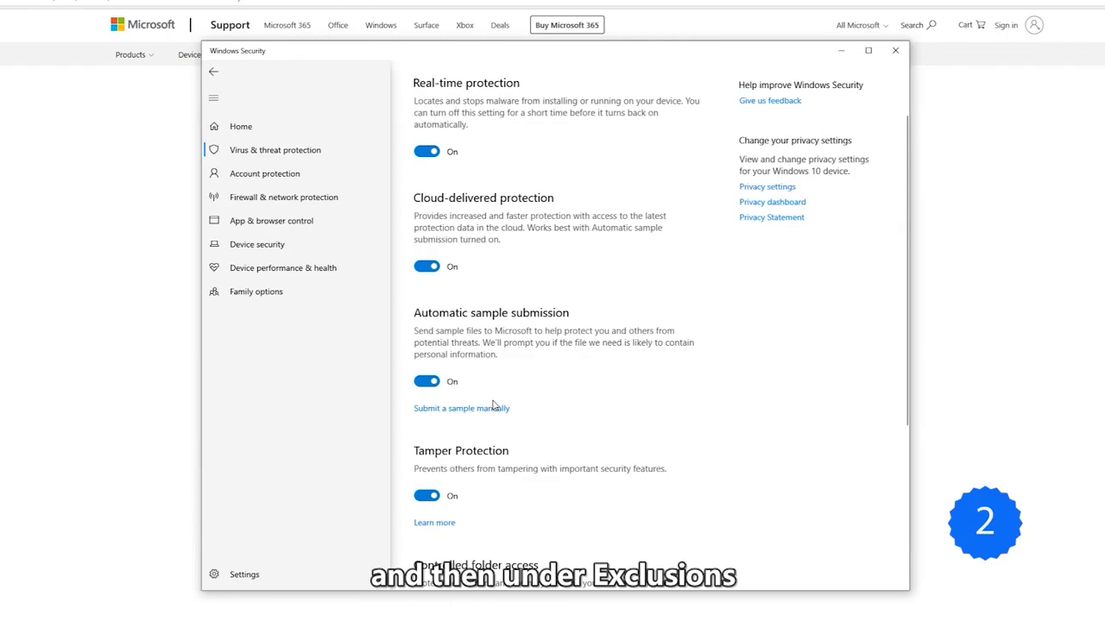
scroll(493, 405, down, 1)
scroll(492, 406, down, 2)
scroll(493, 406, down, 1)
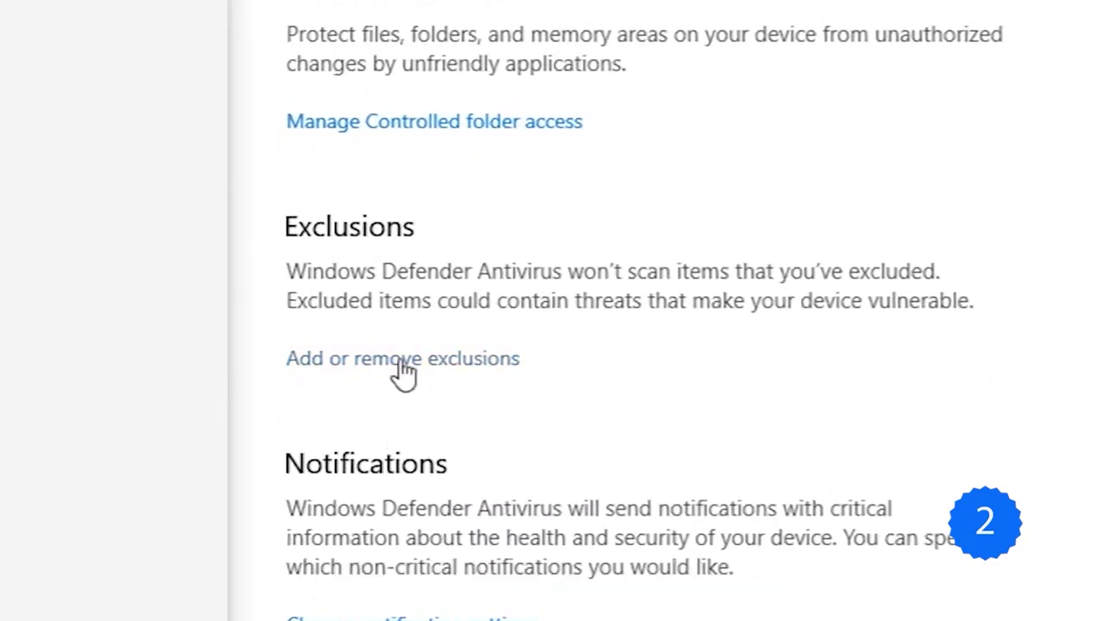
click(404, 359)
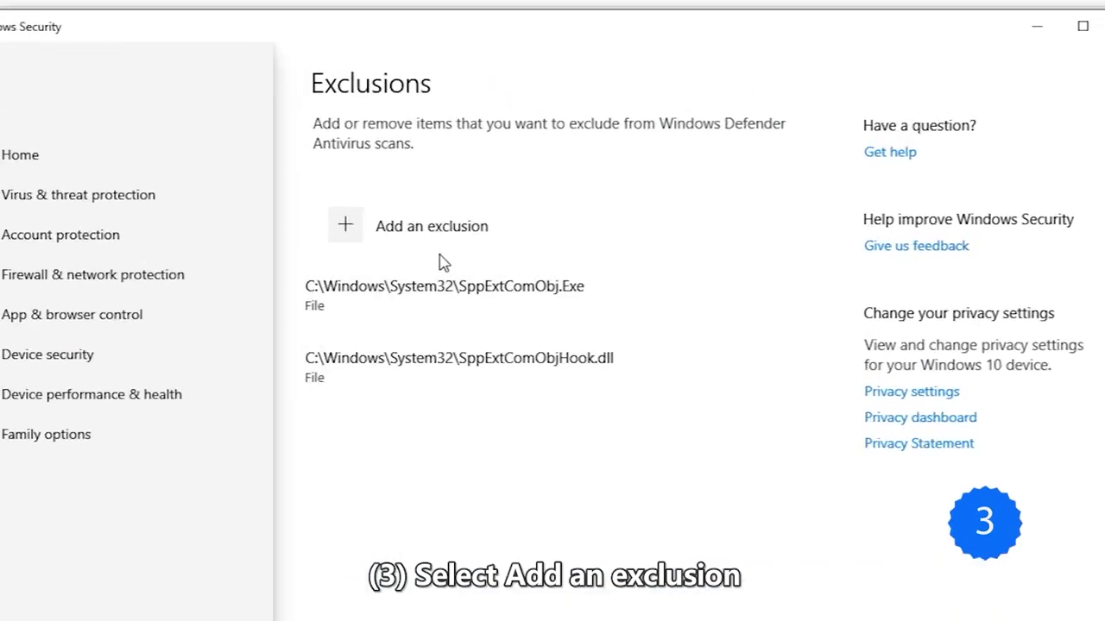
click(432, 159)
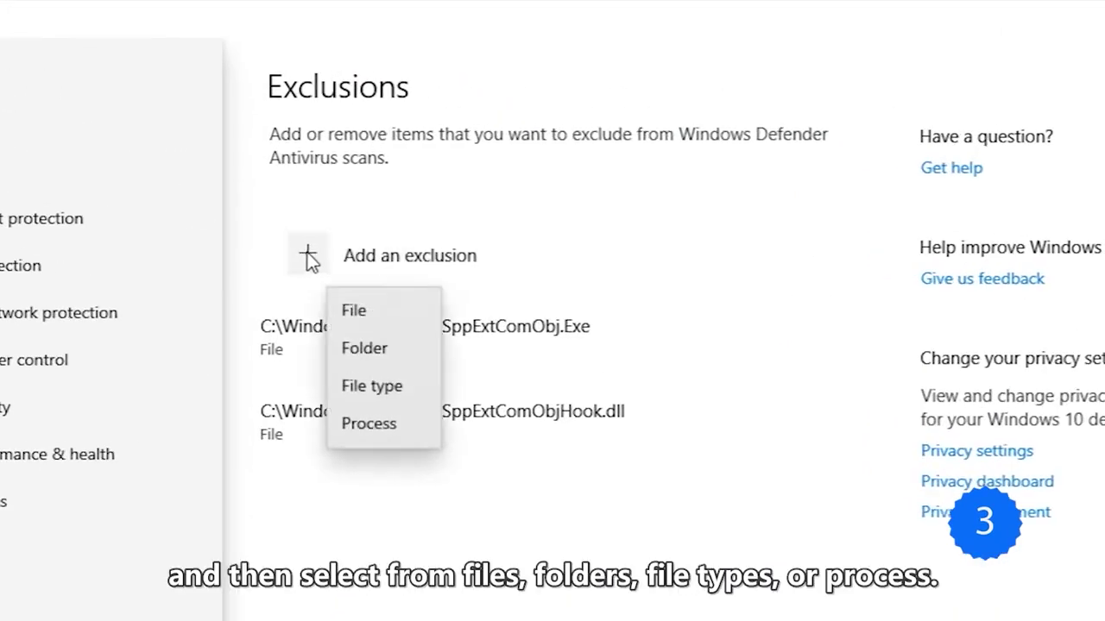
- Add the MV folder in C:\Program Files (x86)\Windows Assistant App as a folder exclusion
click(374, 354)
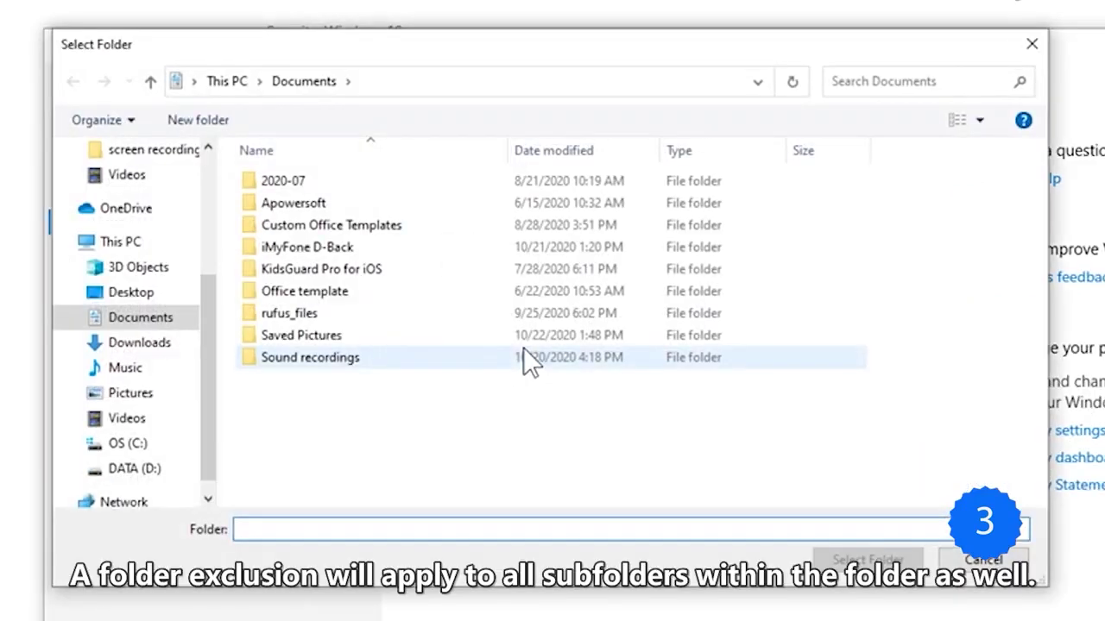
click(429, 79)
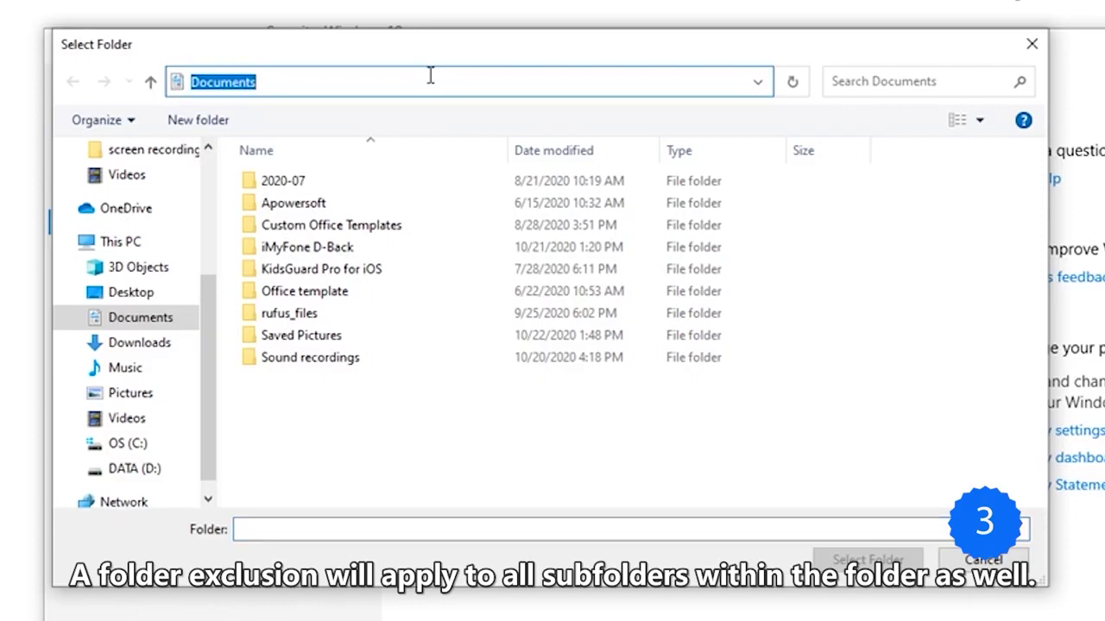
text(C:\Program Files (x86)\\Windows Assistant App)
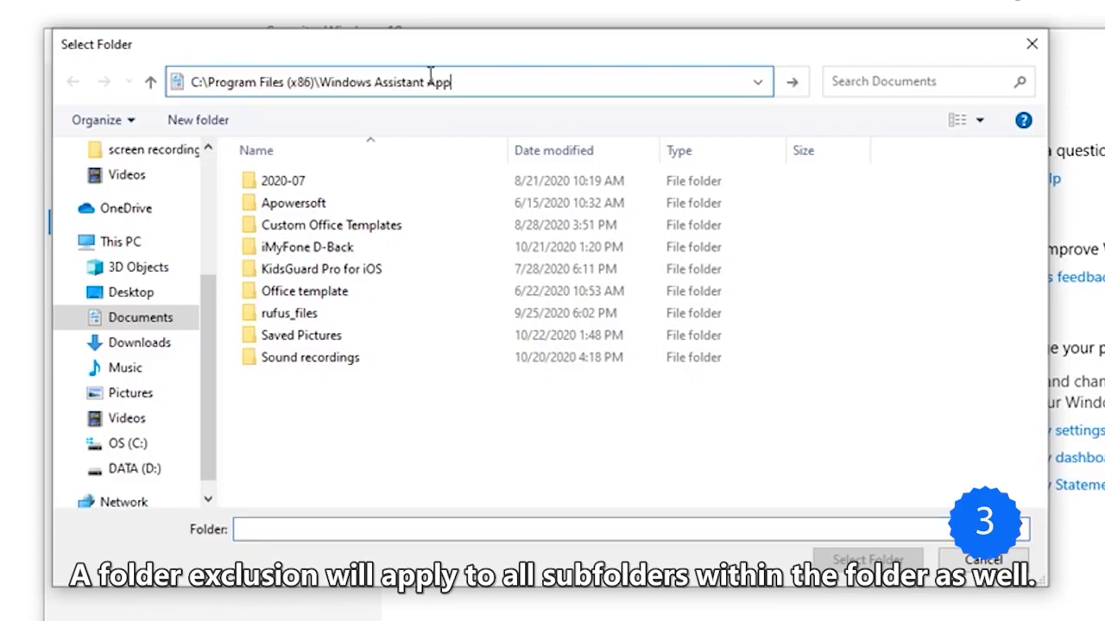
key(Return)
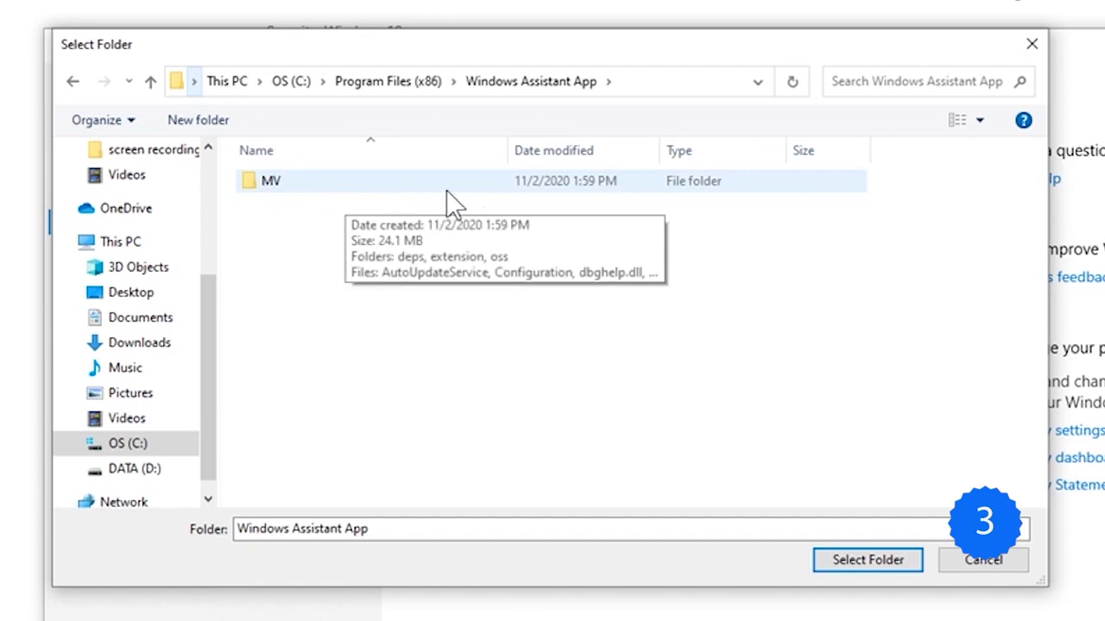
click(356, 192)
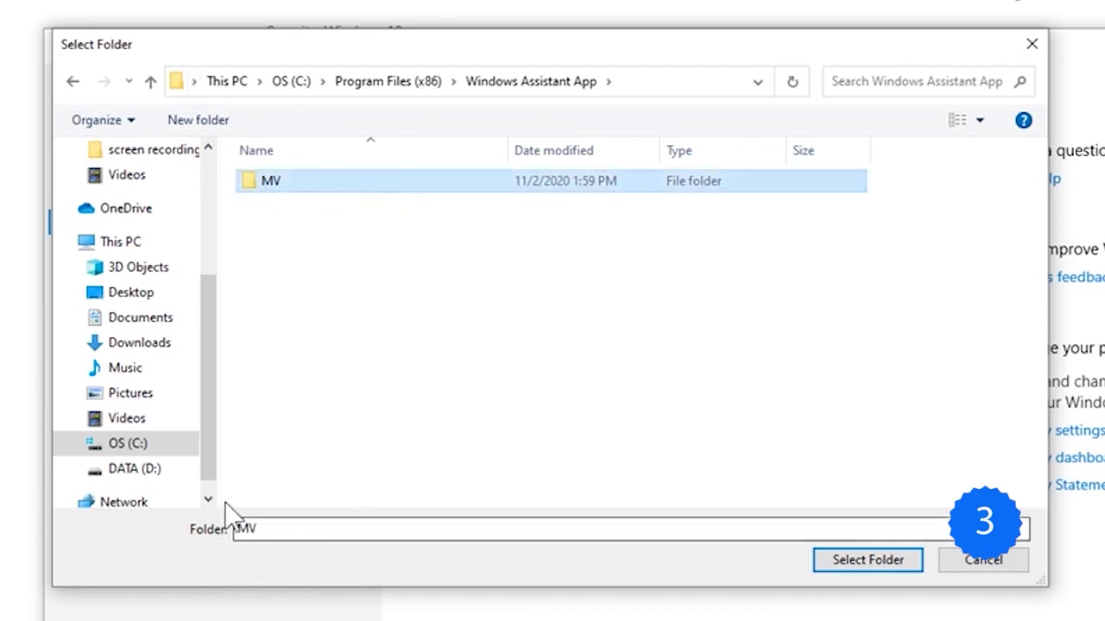
click(856, 559)
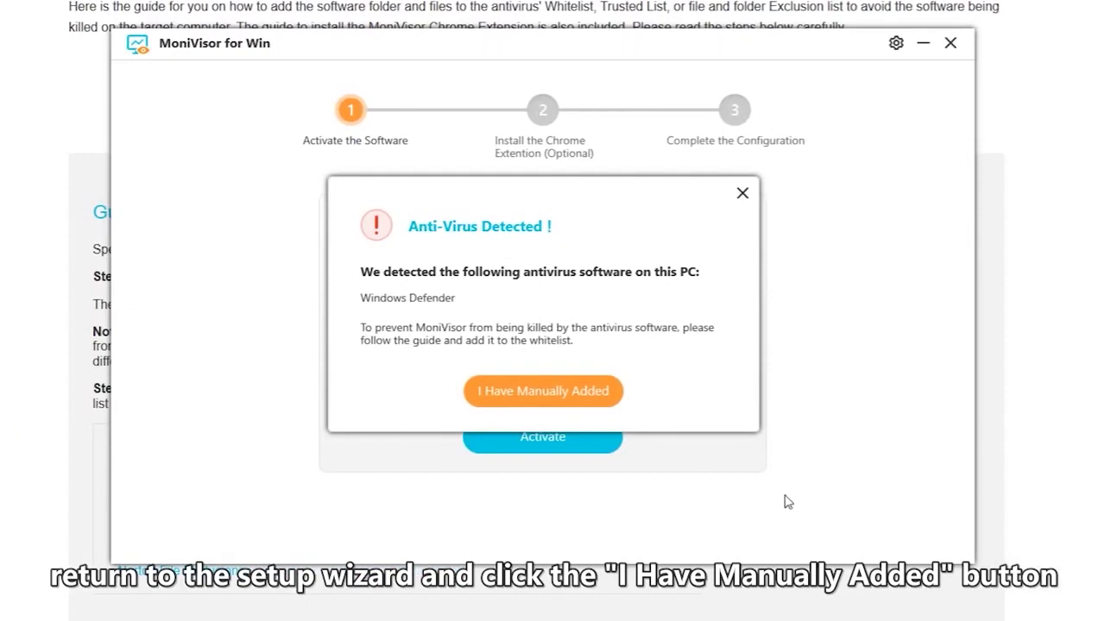
- Confirm MoniVisor was manually whitelisted and accept the reminder to continue setup
click(547, 395)
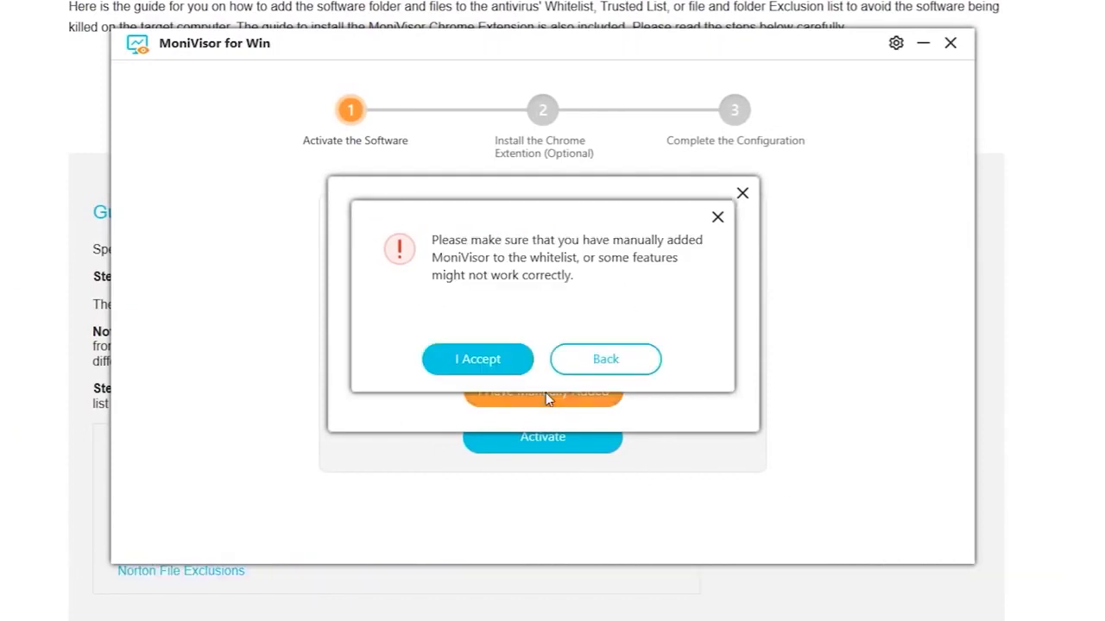
click(478, 360)
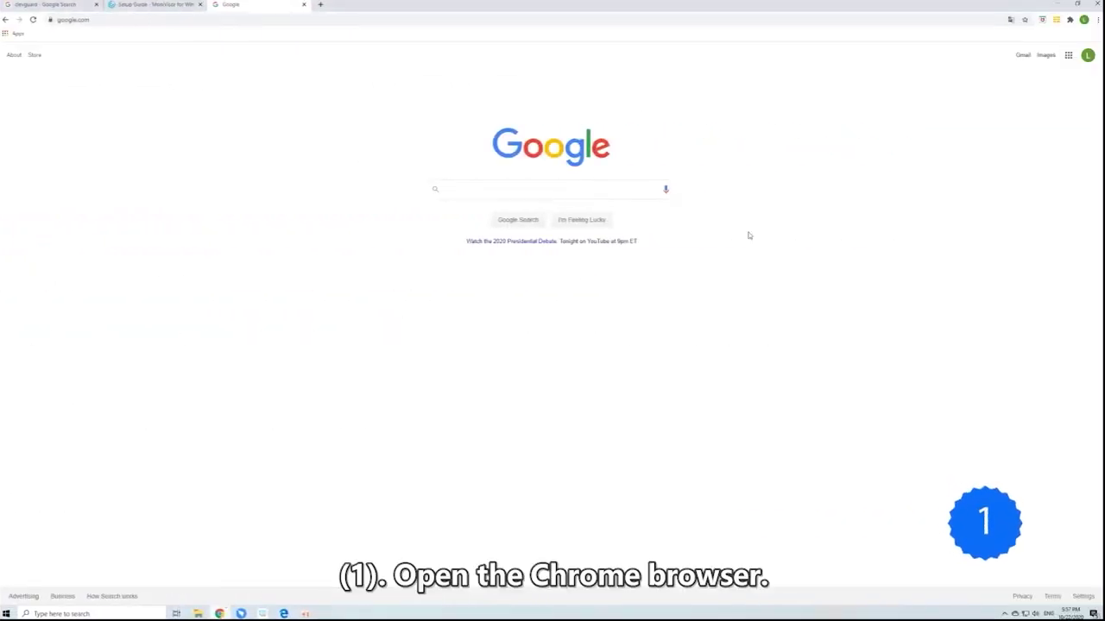
- Open Chrome's main menu from the Google home page
click(1097, 19)
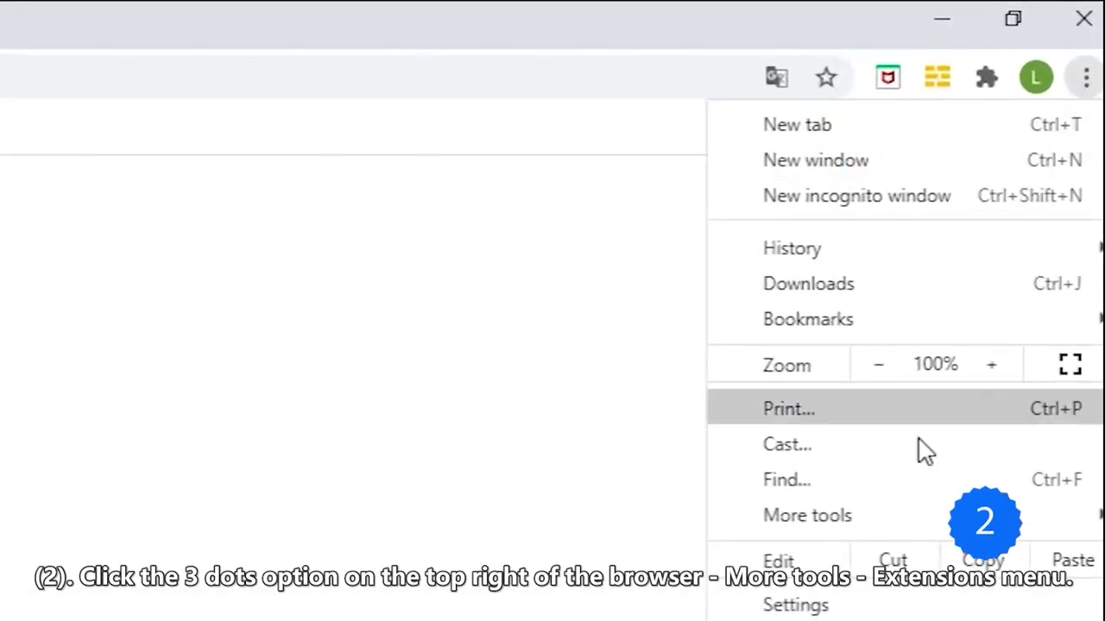
mouse_move(886, 383)
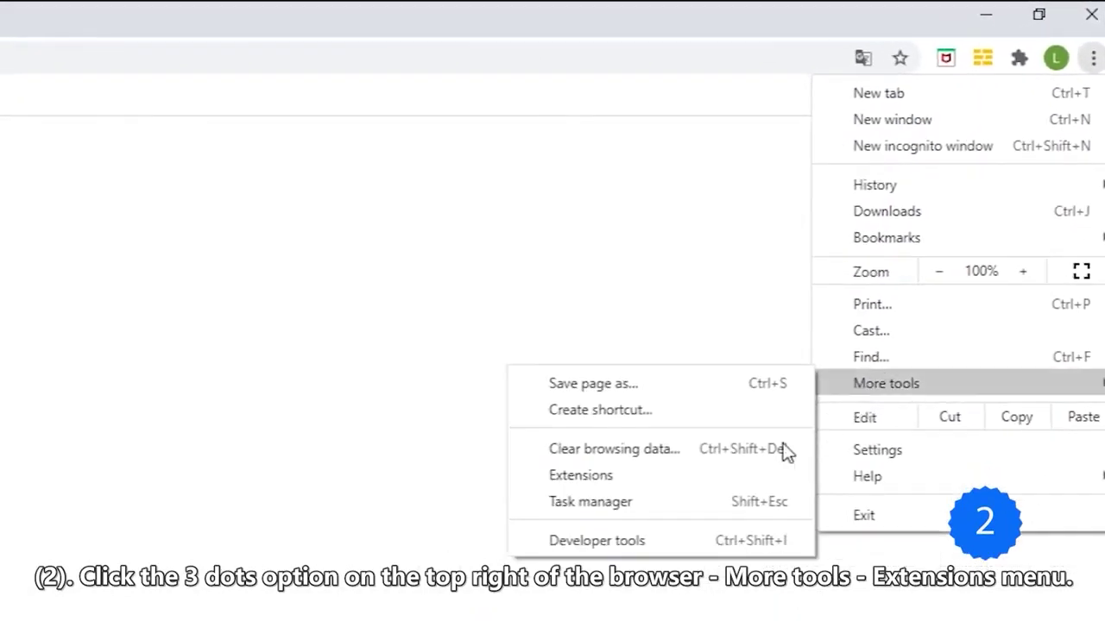
- Load the unpacked moni-chrome-extension folder with Developer mode, then turn Developer mode off
click(701, 481)
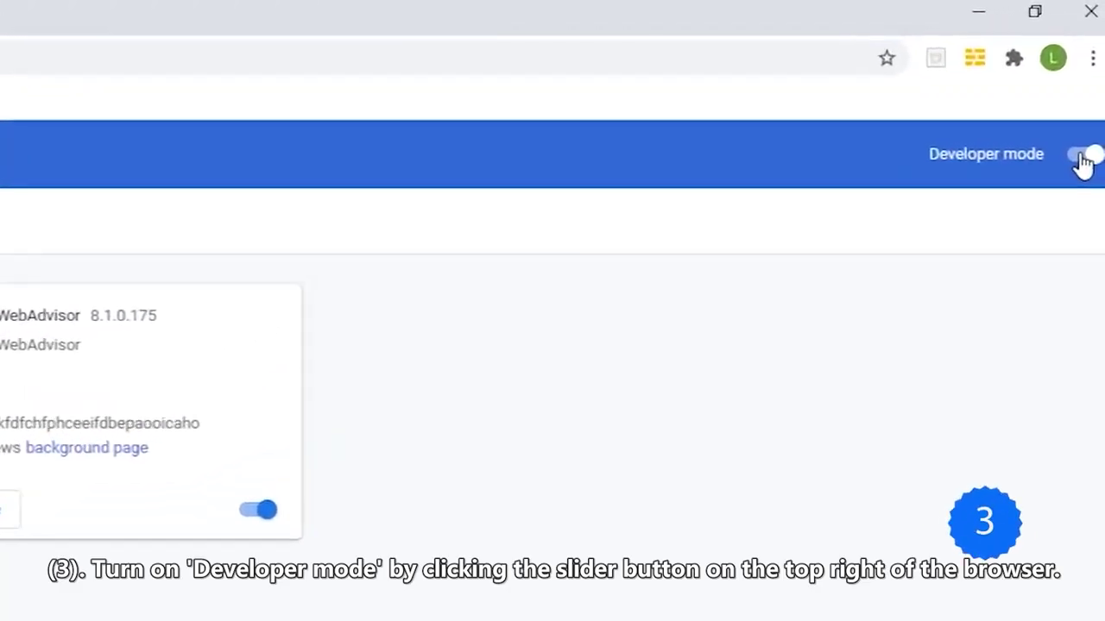
click(1074, 183)
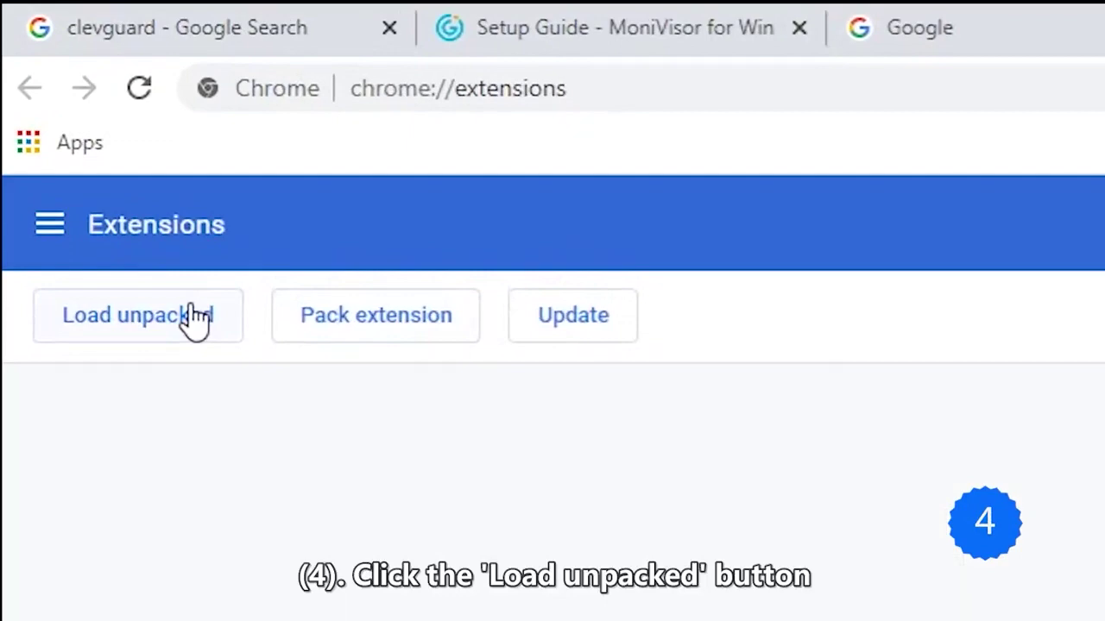
click(143, 323)
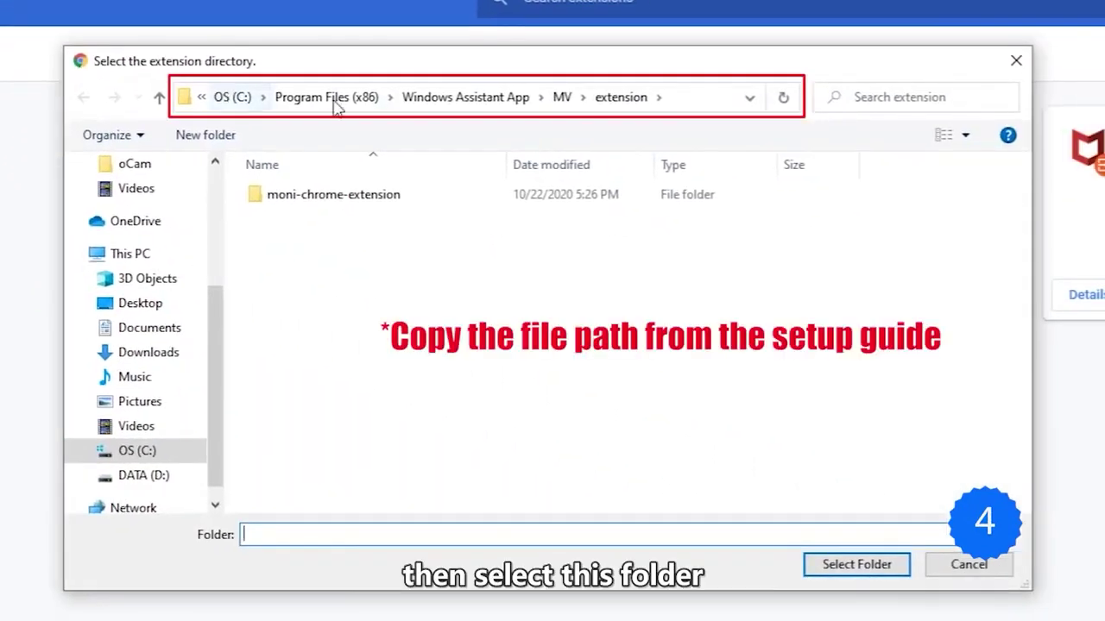
click(393, 207)
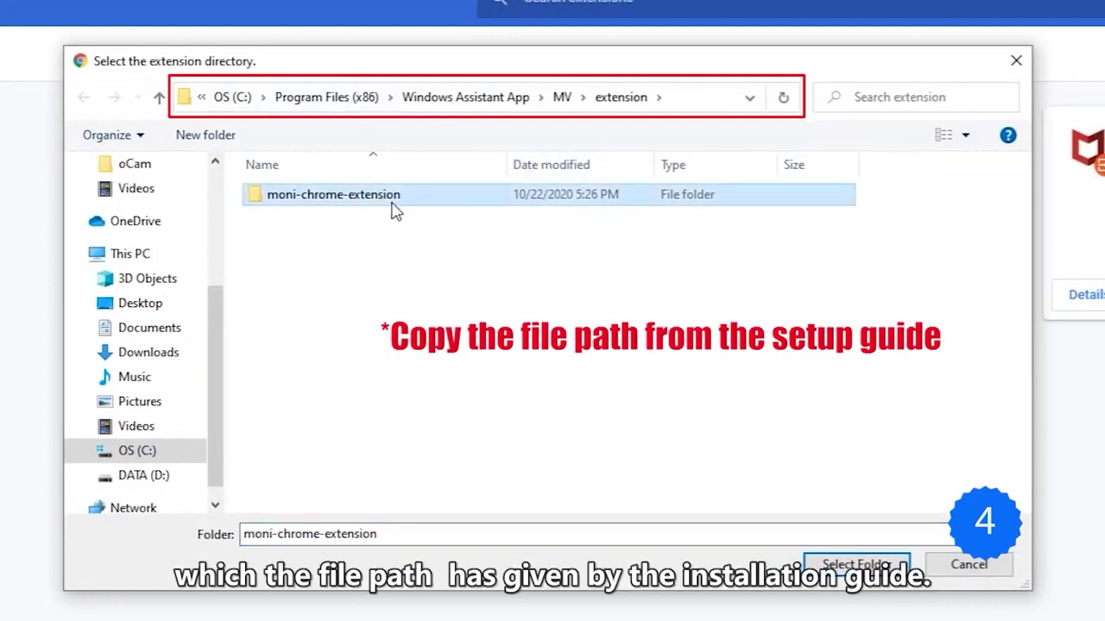
click(856, 564)
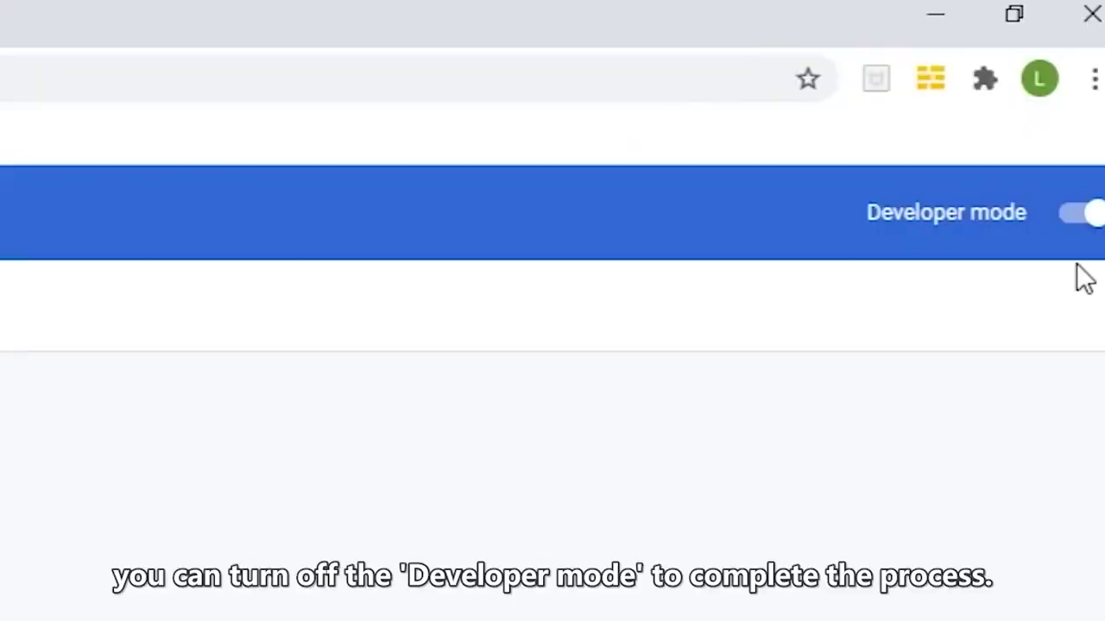
click(1078, 214)
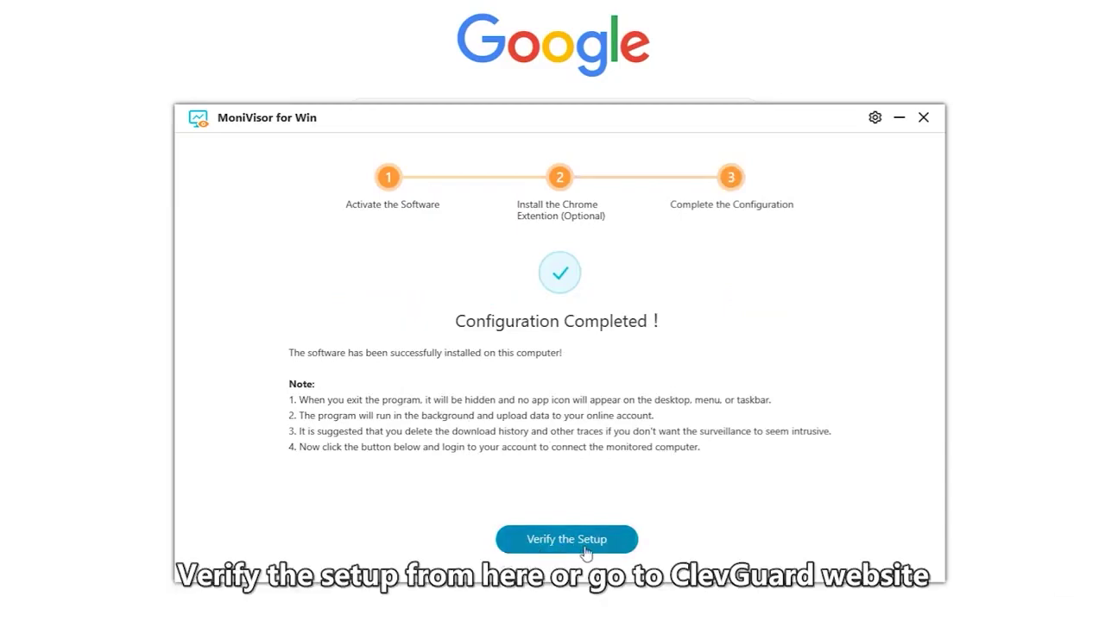
- Verify the setup from the Configuration Completed screen, bringing up the ClevGuard sign-in page
click(569, 540)
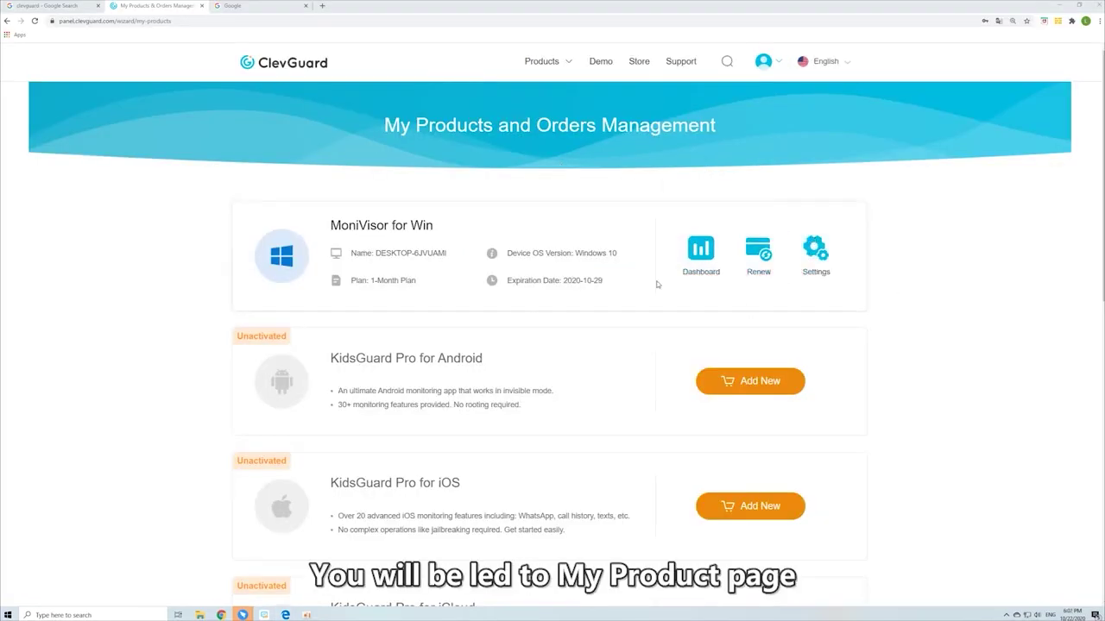
- Open the dashboard for the MoniVisor for Win card linked to the Windows 10 computer
click(701, 251)
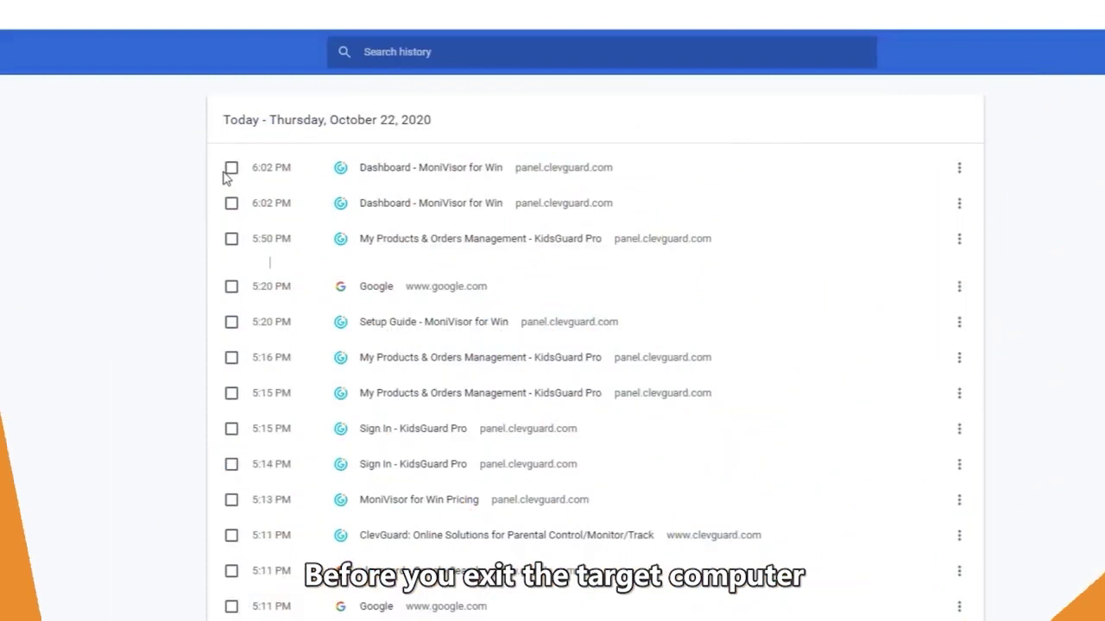
- Select the top 13 ClevGuard-related entries in Chrome history and remove them
click(231, 168)
click(231, 203)
click(231, 238)
click(231, 321)
shift+click(232, 428)
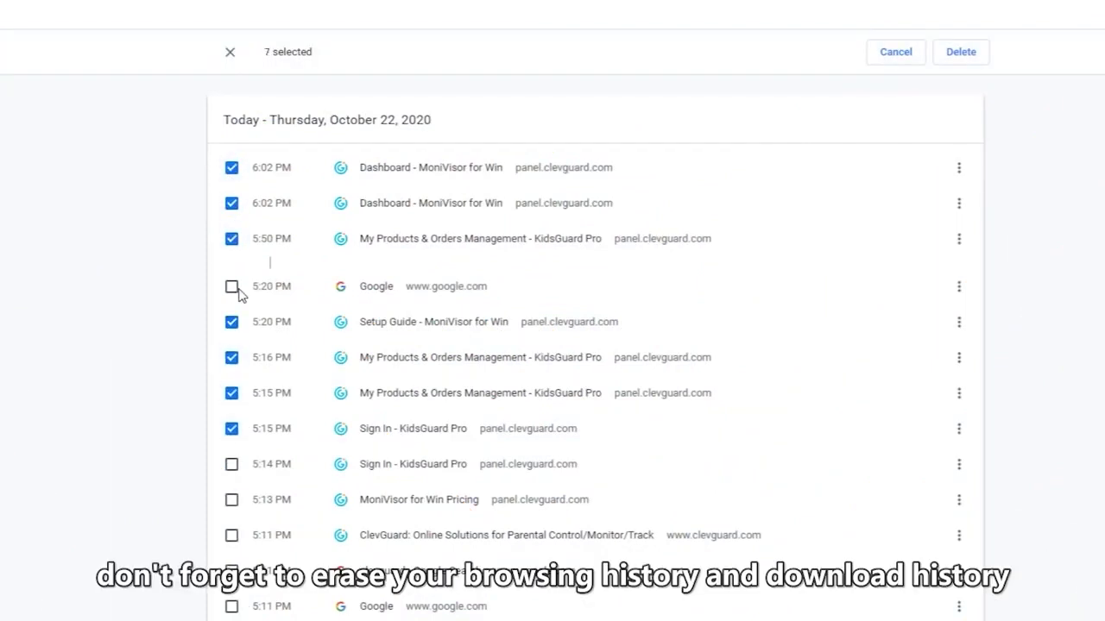
click(231, 285)
shift+click(231, 500)
click(231, 535)
click(231, 570)
click(231, 605)
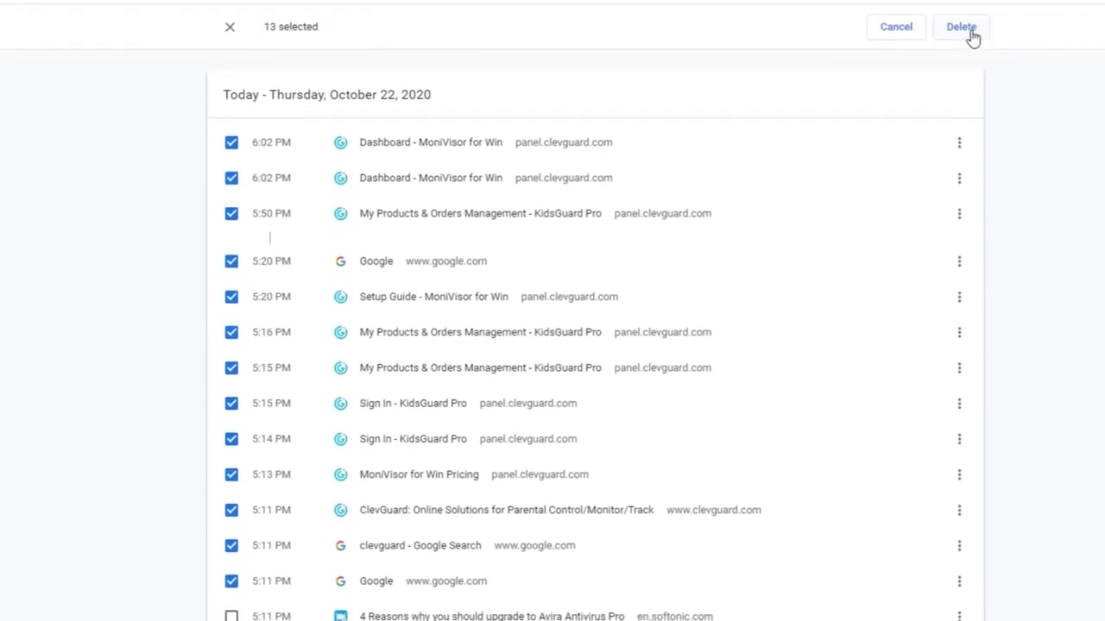
click(971, 31)
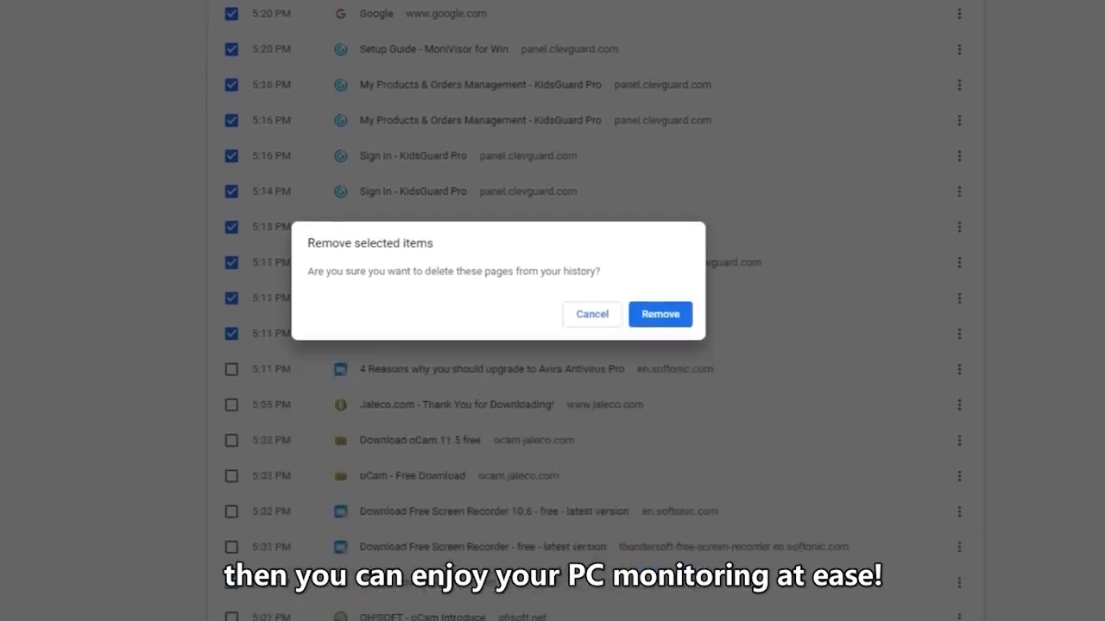
click(661, 301)
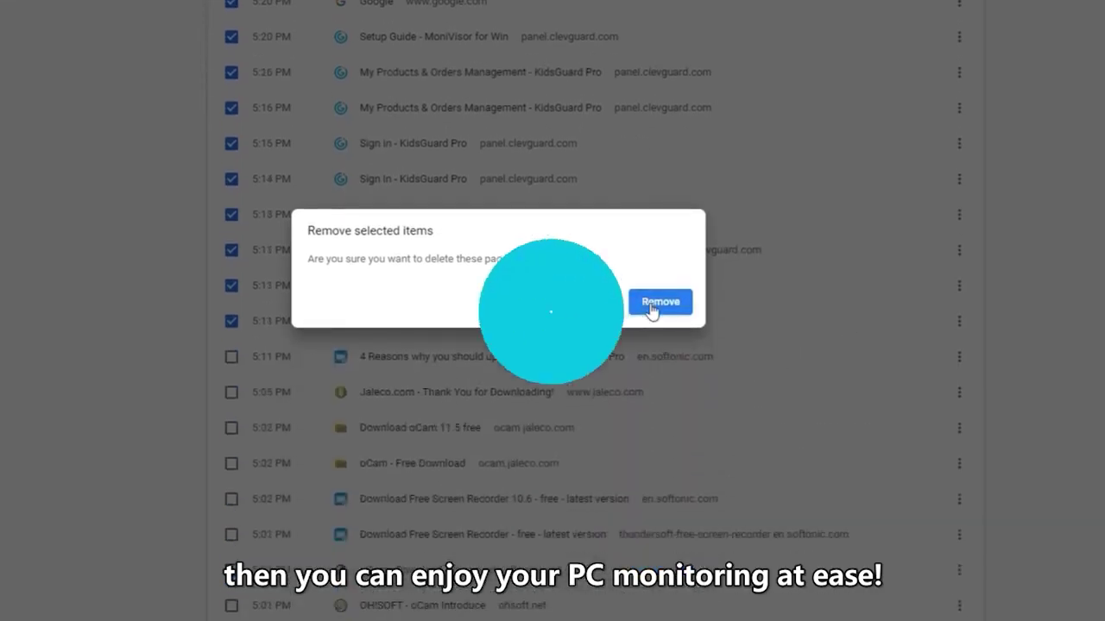